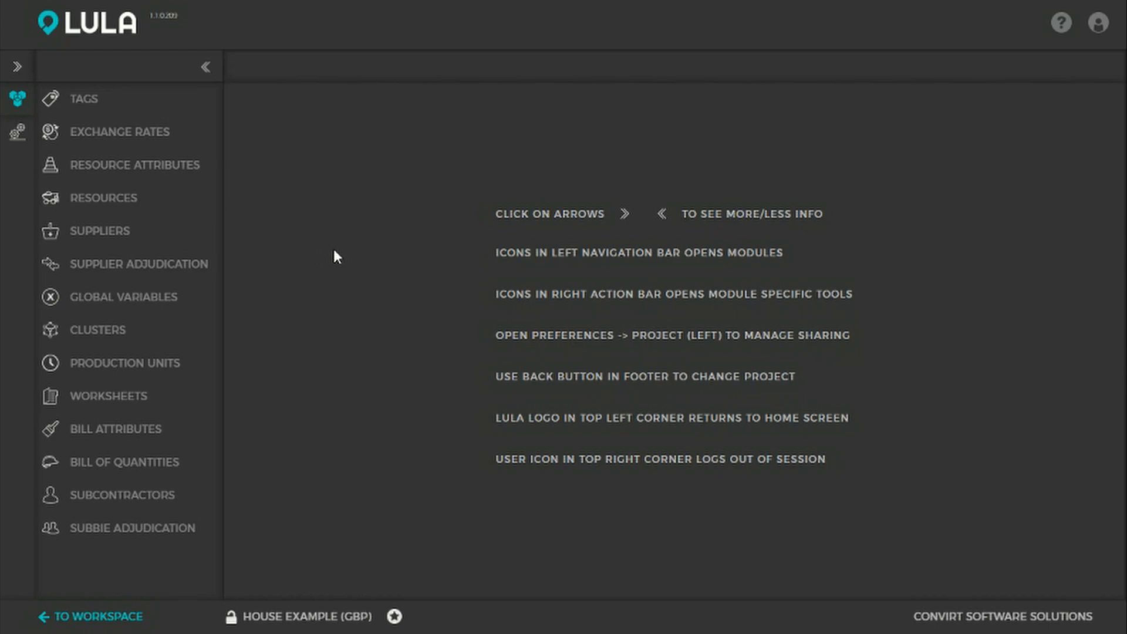
Step: Open the project's bill of quantities and the Foundation item (A001) in the item editor
left_click(96, 464)
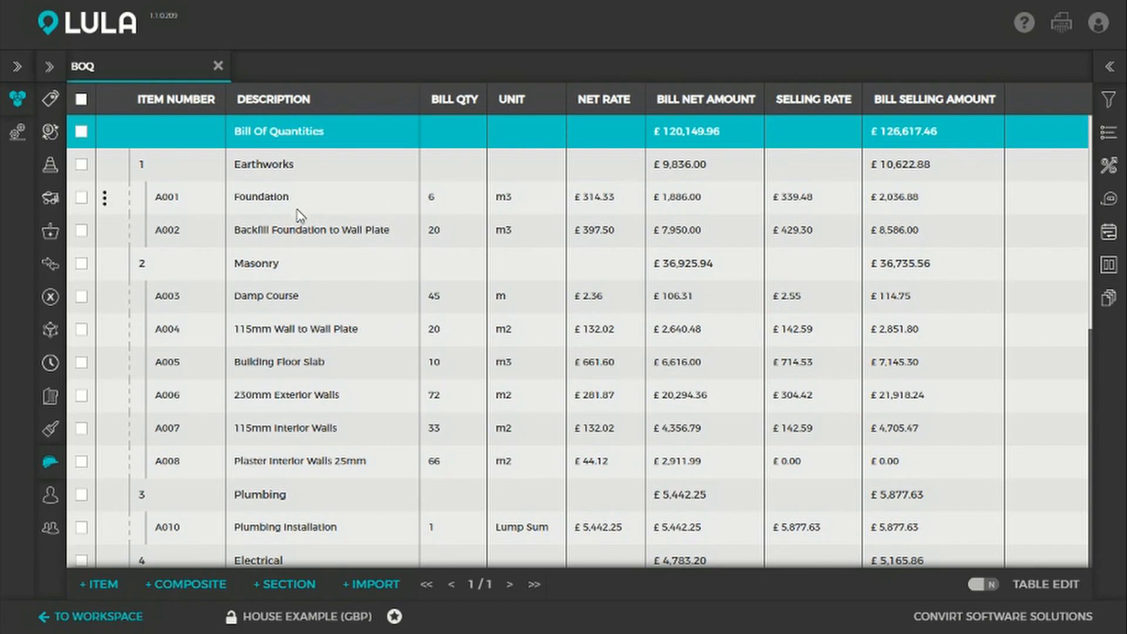
left_click(386, 209)
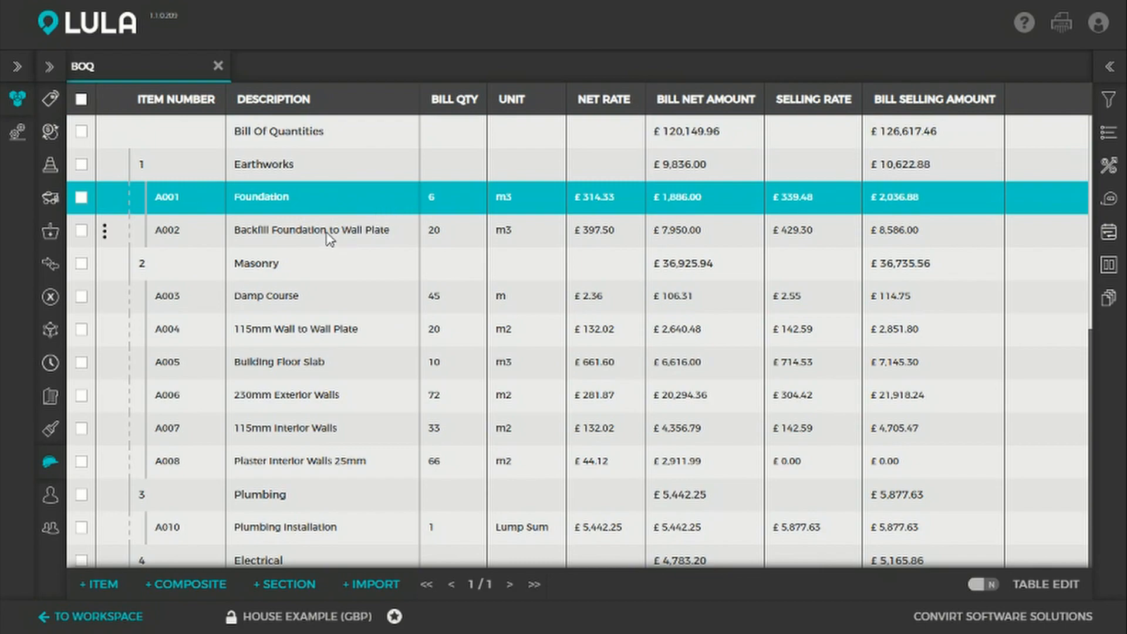
double_click(339, 206)
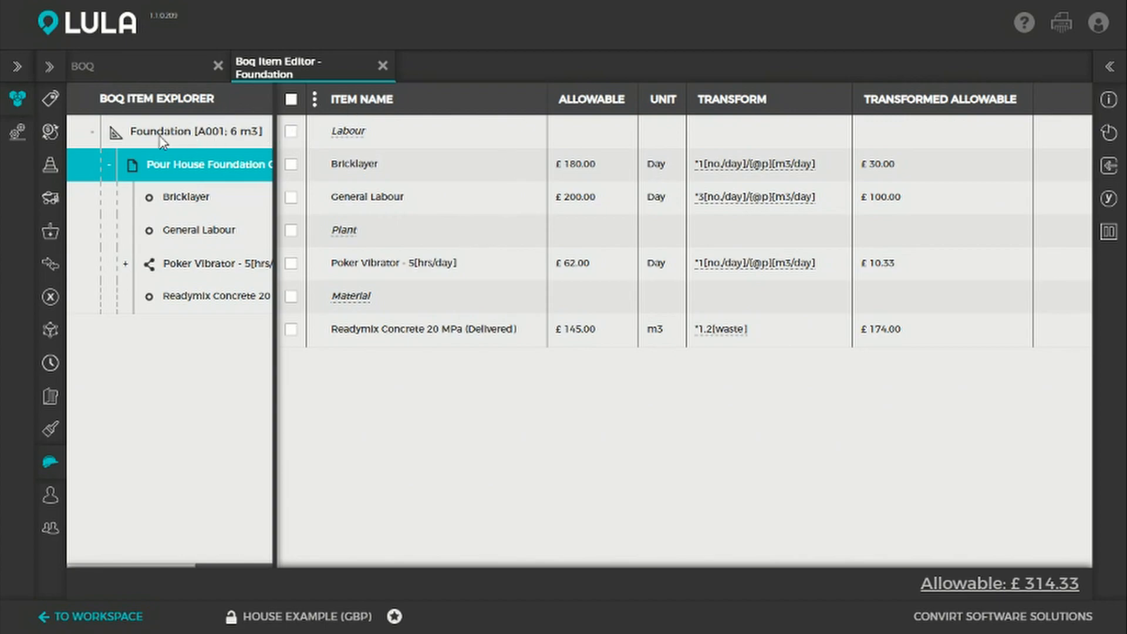
Step: Inspect the general details of the Pour House Foundation Concrete worksheet, including its primary production, and close the item editor
left_click(1108, 100)
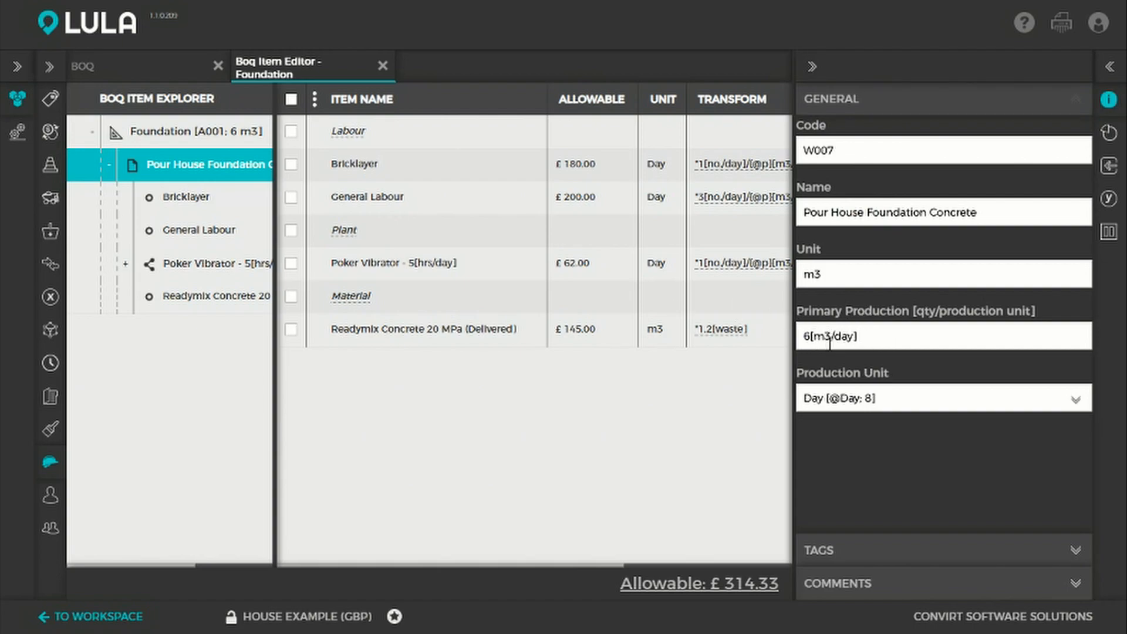
left_click(1108, 100)
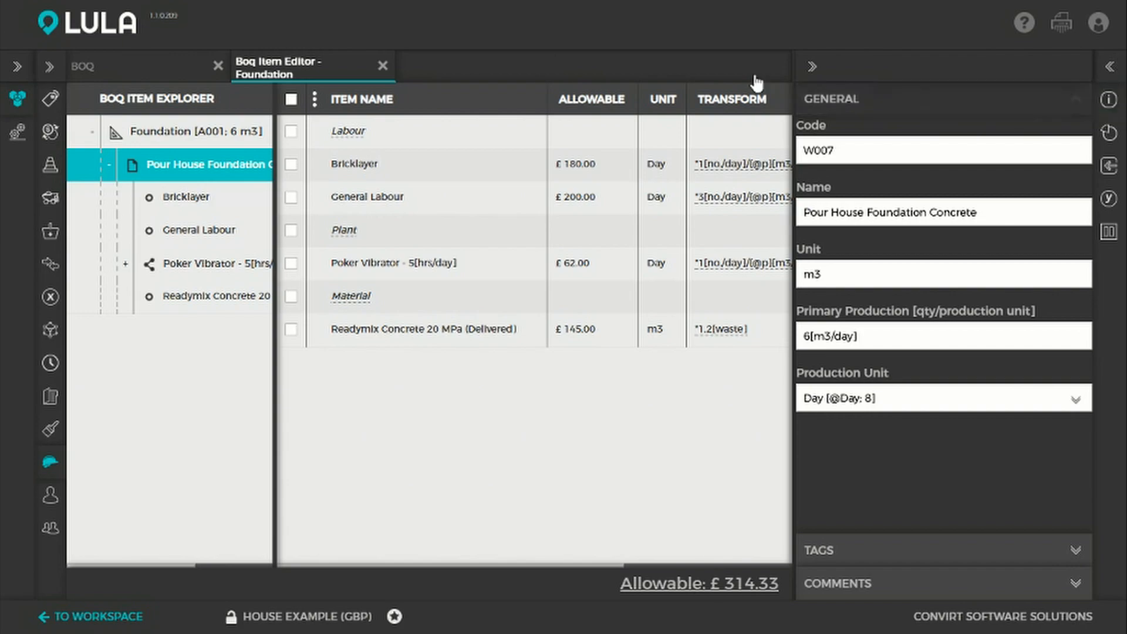
left_click(383, 65)
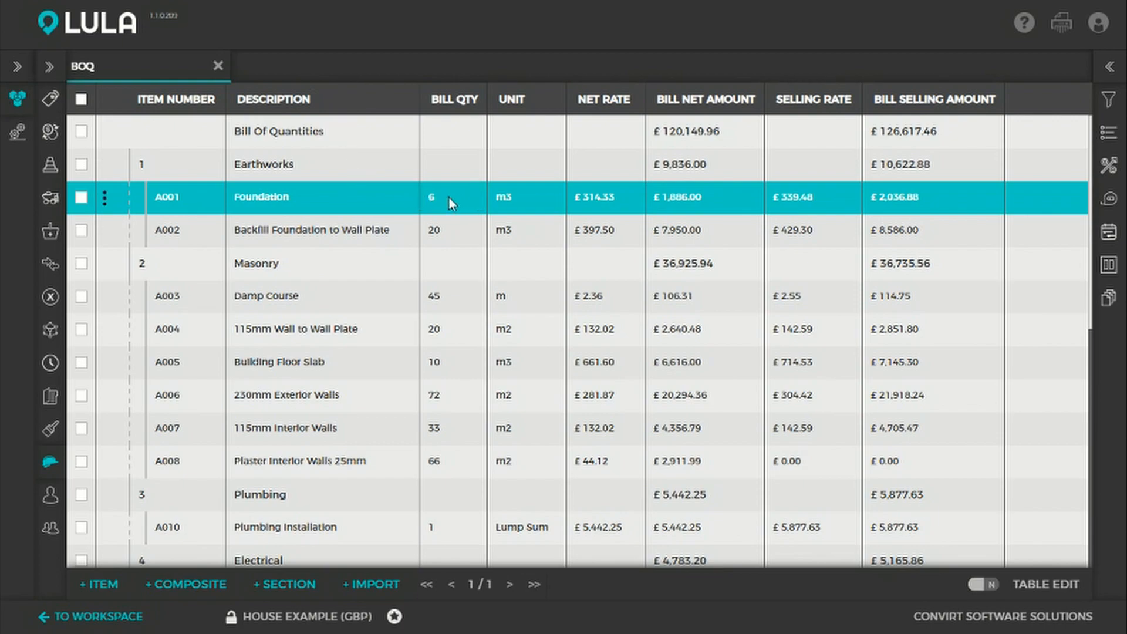
Step: Add the Time (Production Unit) column for the Bill measurement of the Tender Timeline to the bill table
left_click(1108, 265)
left_click(963, 557)
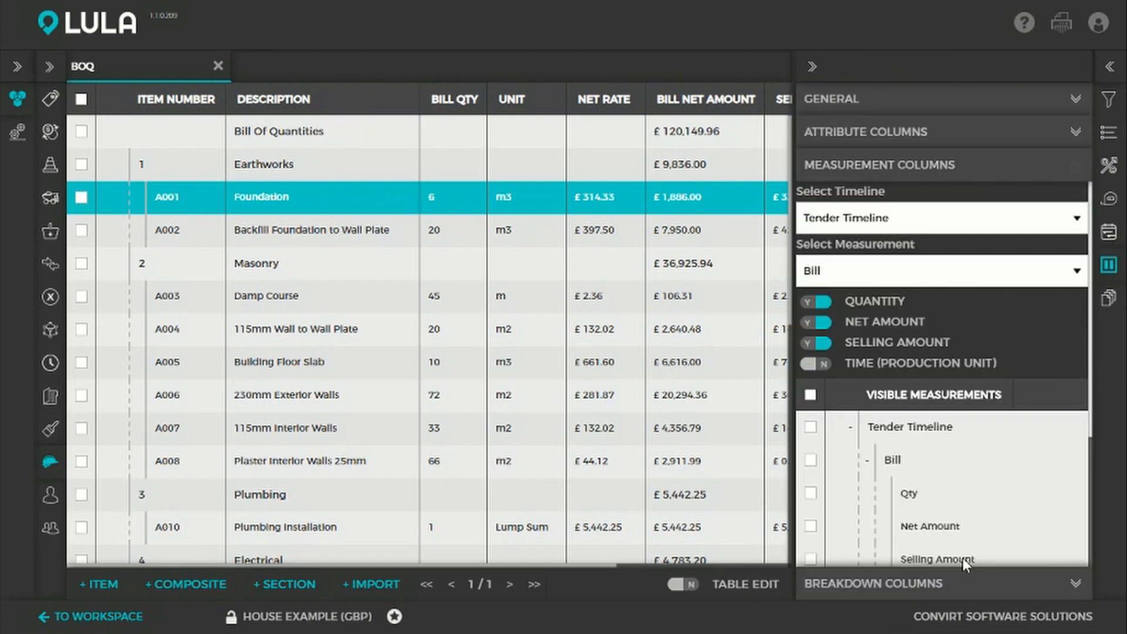
left_click(819, 362)
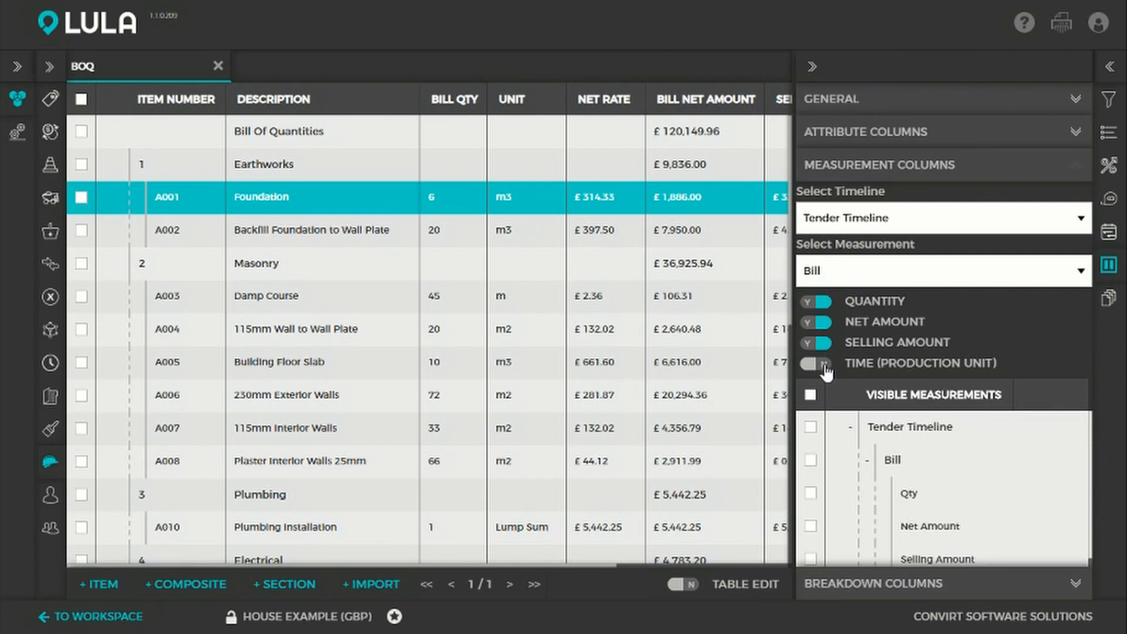
left_click(1110, 267)
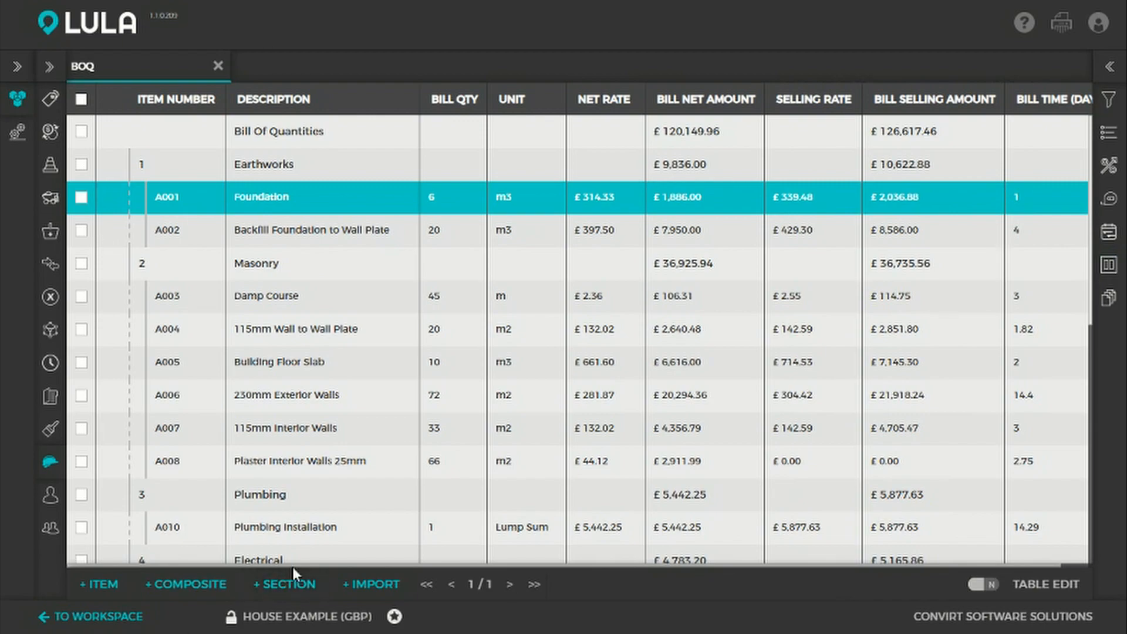
left_click_drag(297, 564, 392, 565)
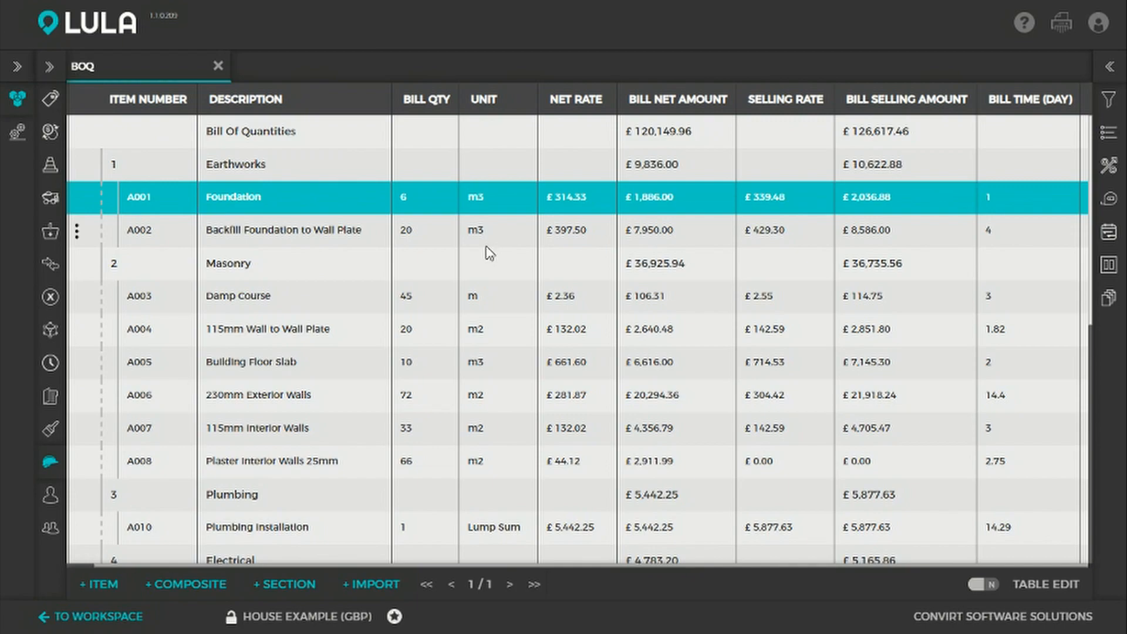
Step: Open the bill's schedule export settings and choose Primavera P6 xml as the file format
left_click(1120, 66)
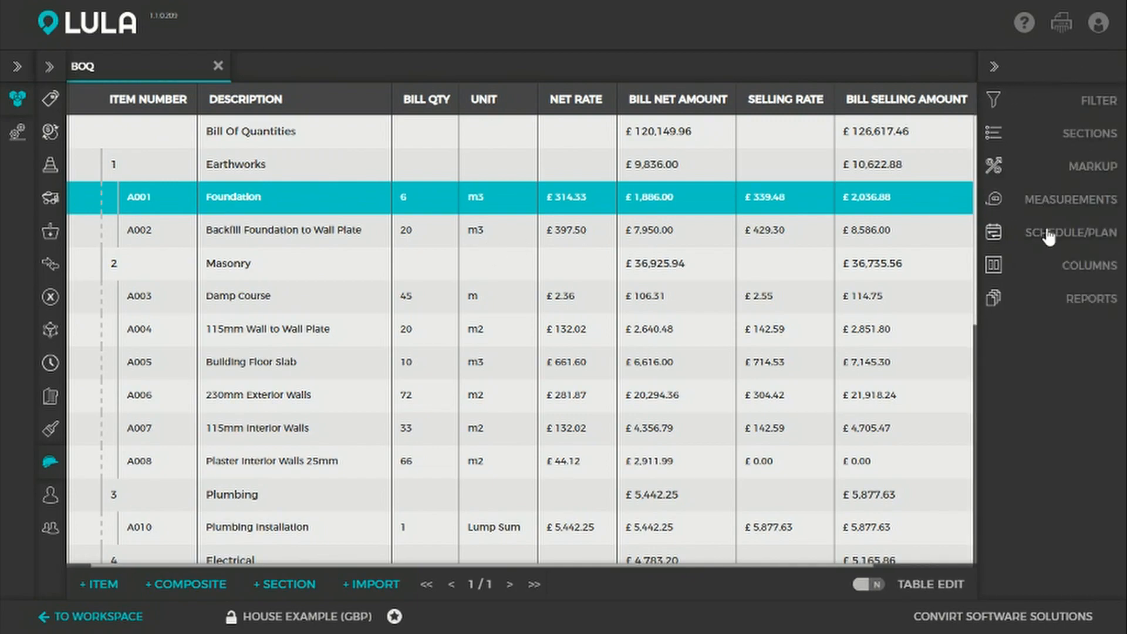
left_click(1109, 68)
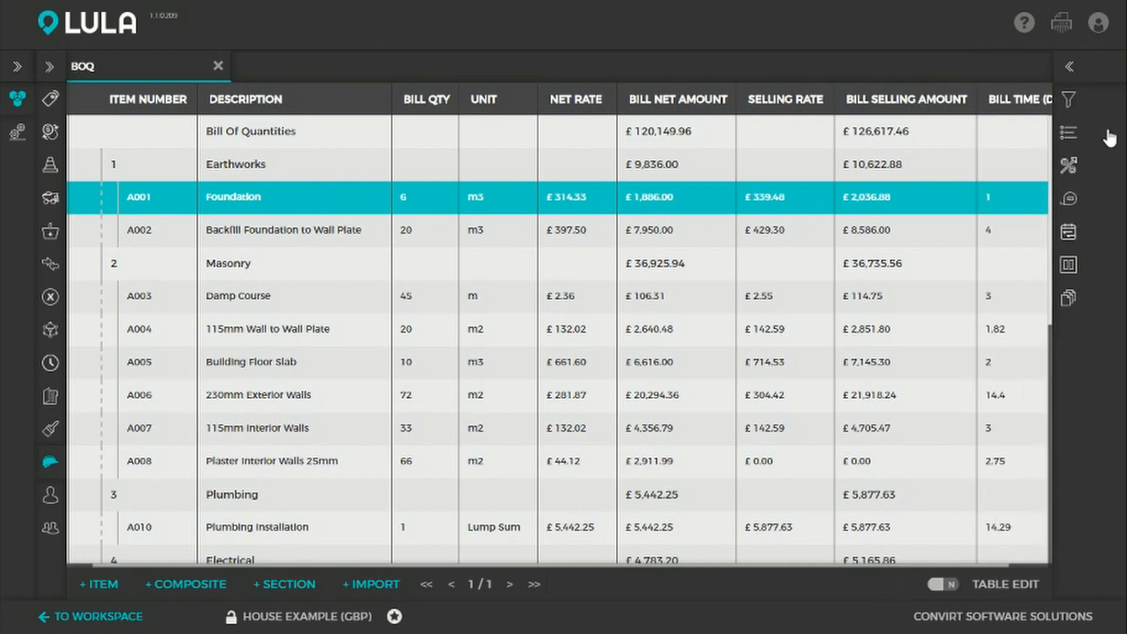
left_click(1108, 235)
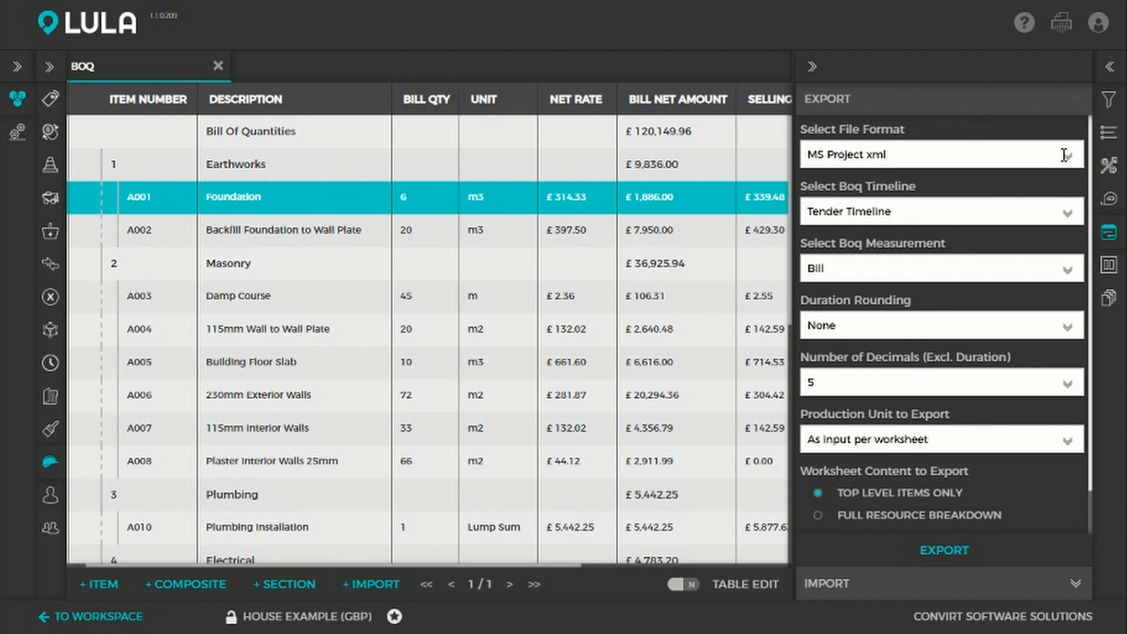
left_click(1063, 155)
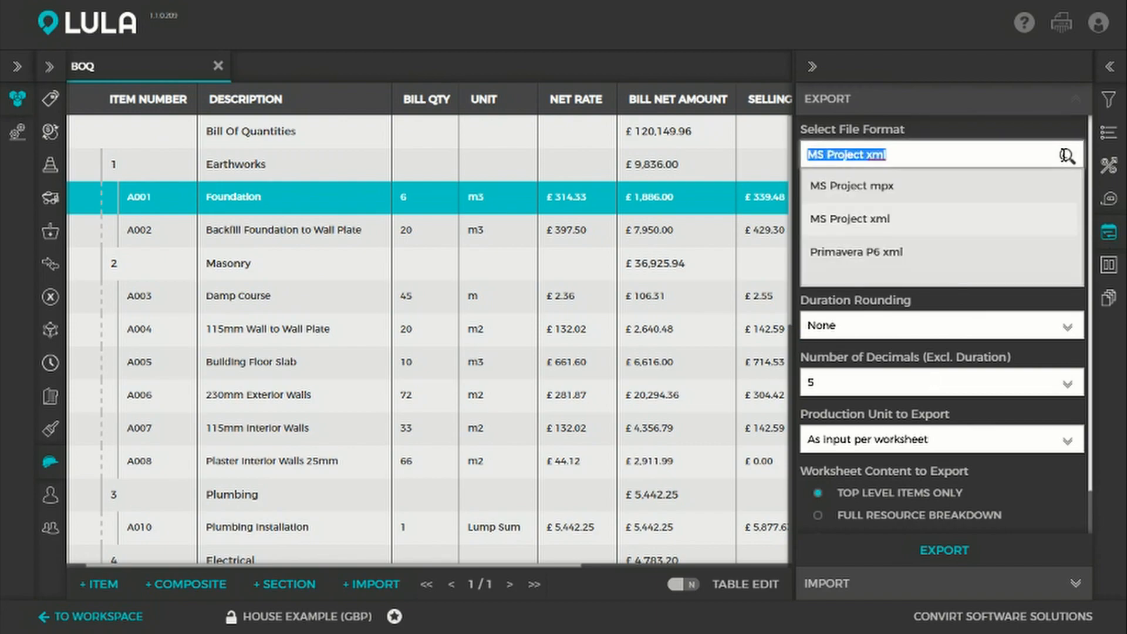
left_click(981, 251)
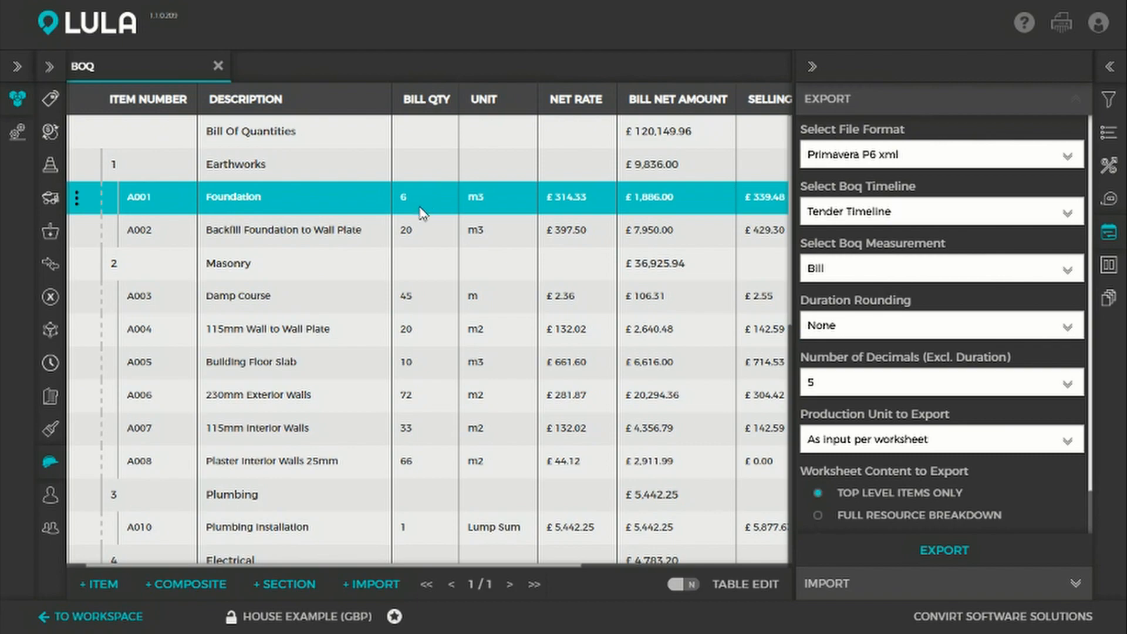
Step: Set the duration rounding to Up to nearest Hour and export the schedule file
scroll(1021, 311, "down", 1)
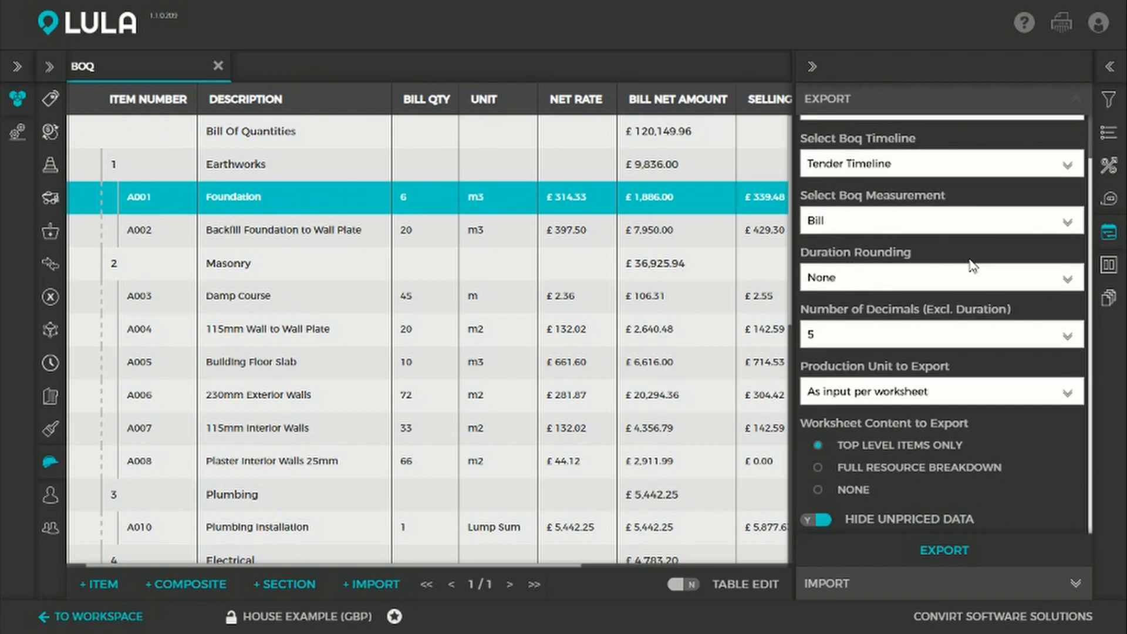
left_click(1078, 270)
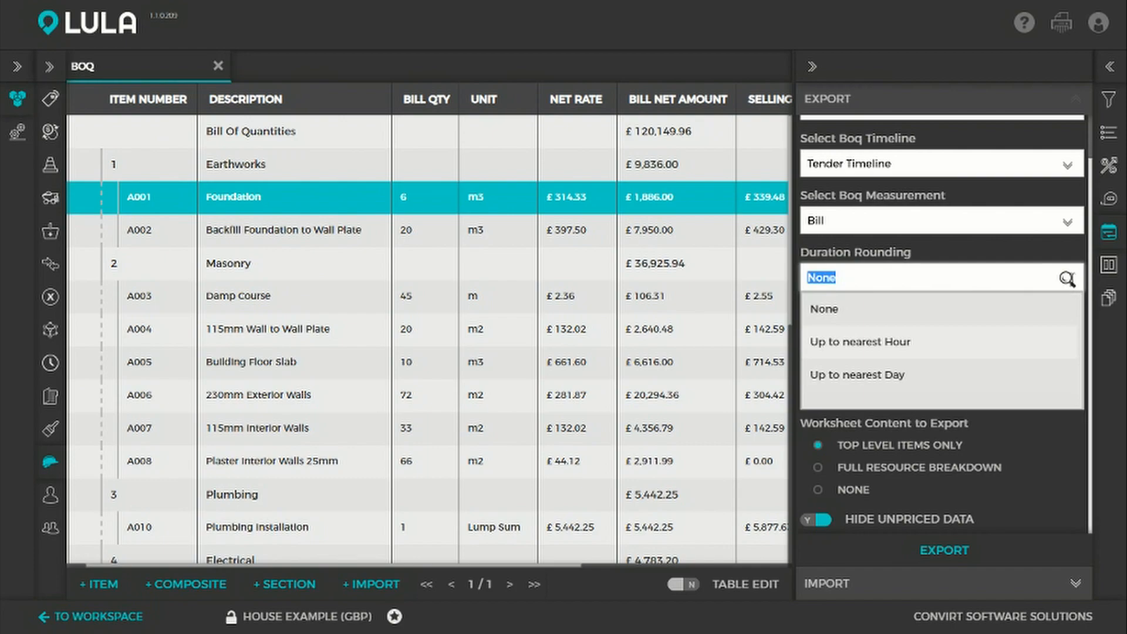
left_click(918, 351)
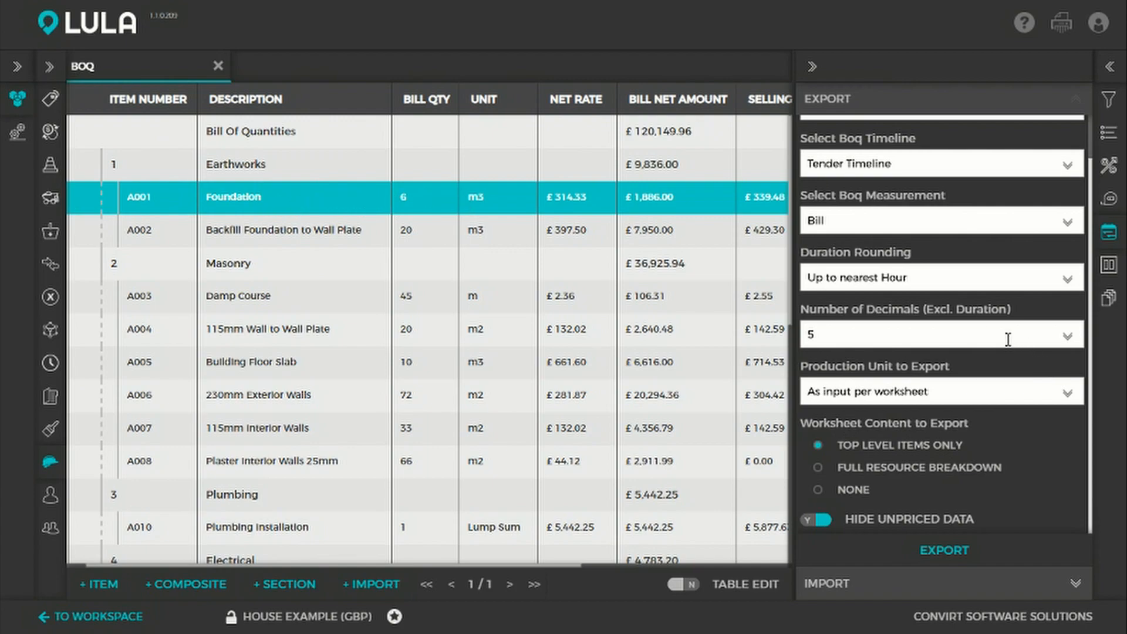
left_click(950, 555)
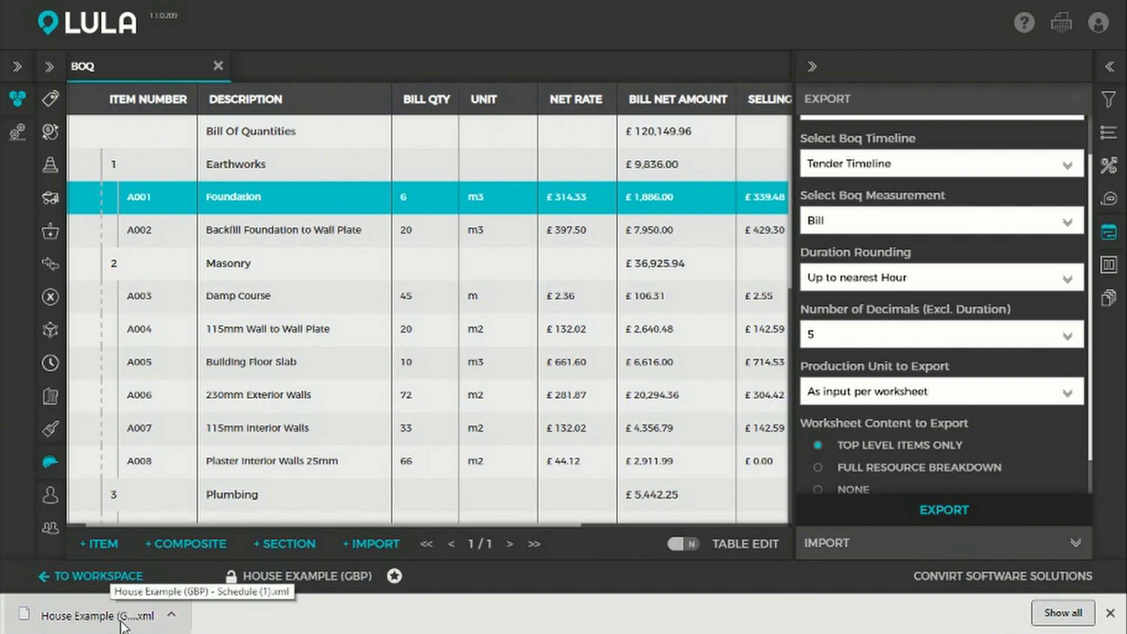
left_click(1109, 612)
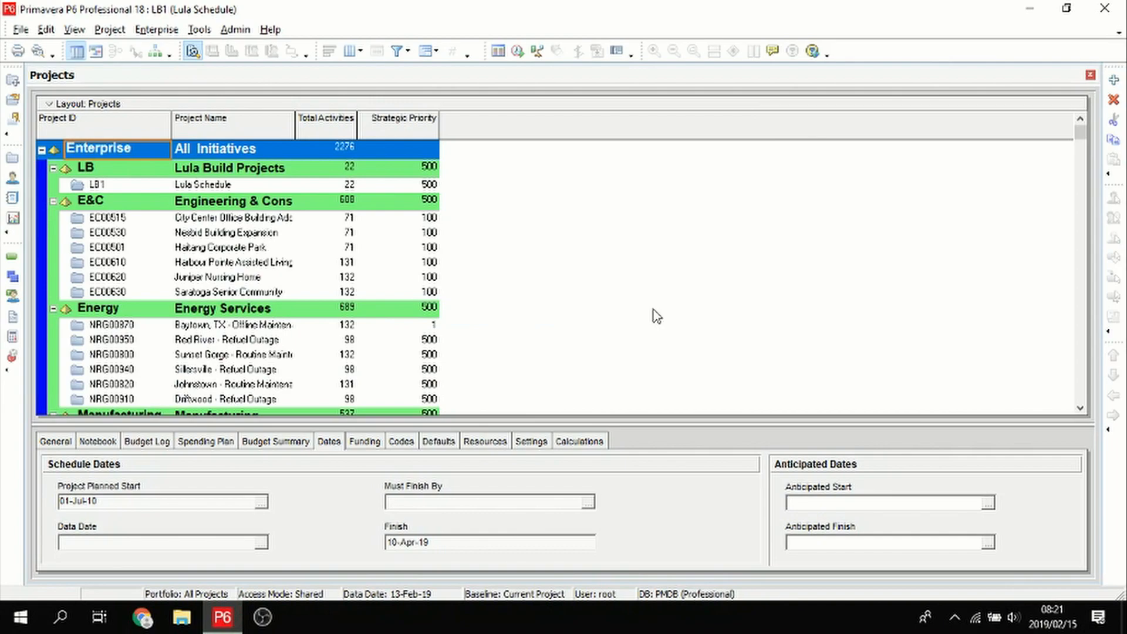
Step: Switch to Primavera P6 Professional and begin an import in Primavera P6 (XML) format
left_click(19, 34)
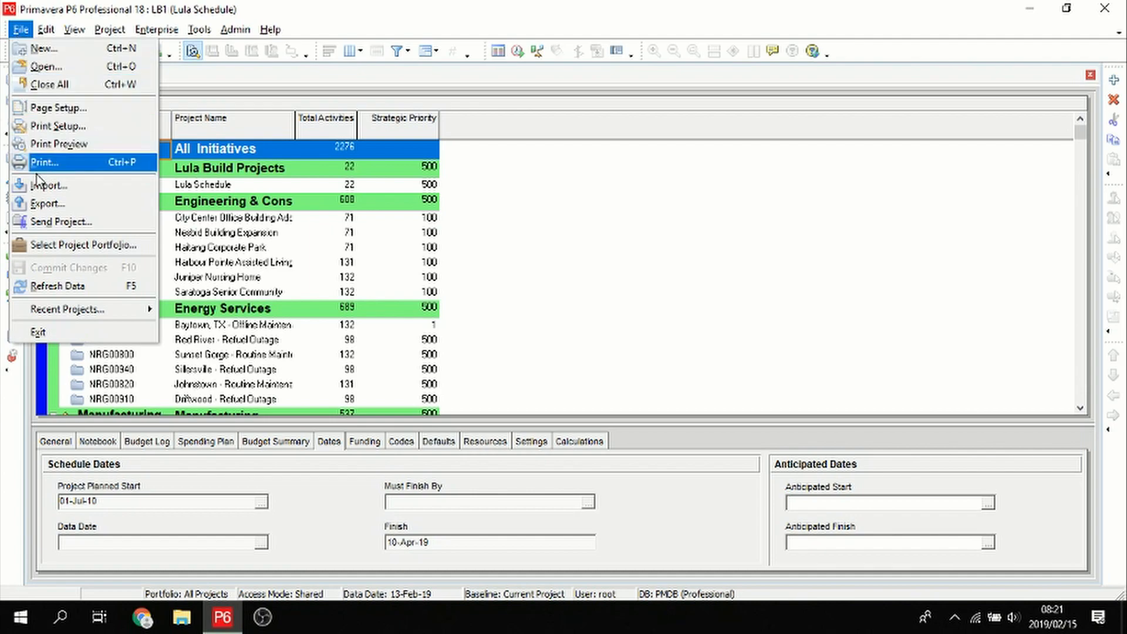
left_click(56, 186)
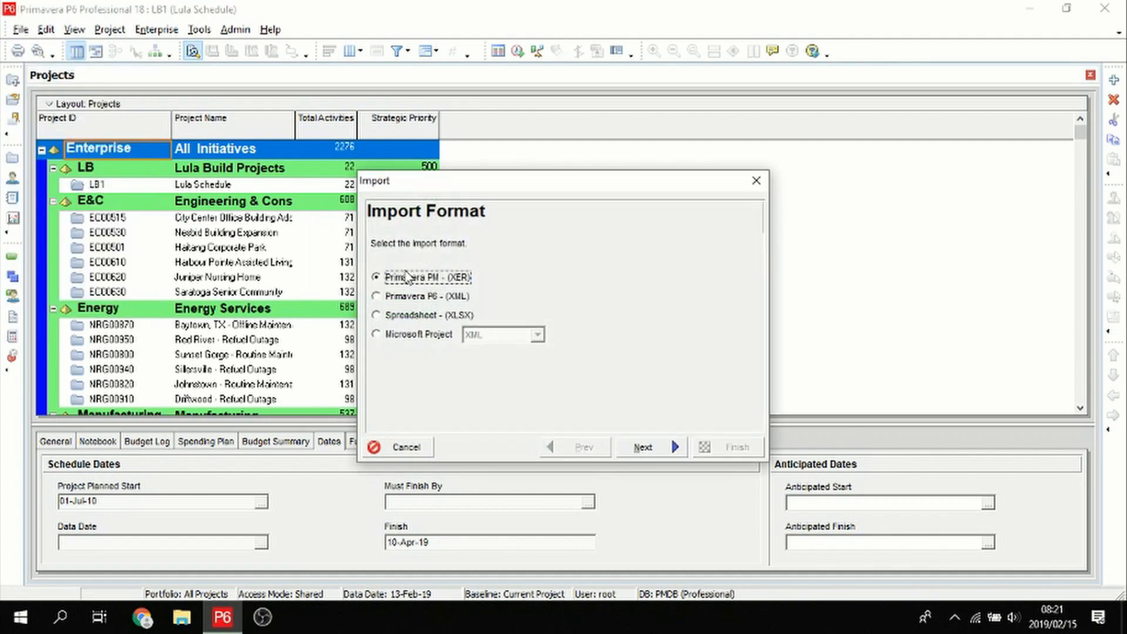
left_click(397, 298)
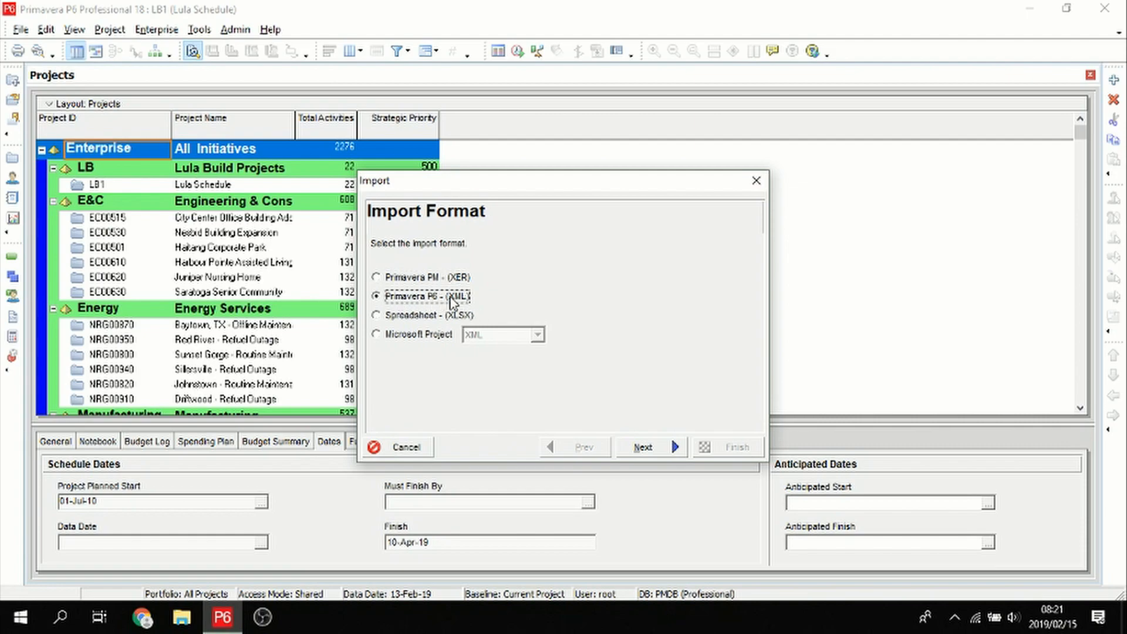
left_click(666, 449)
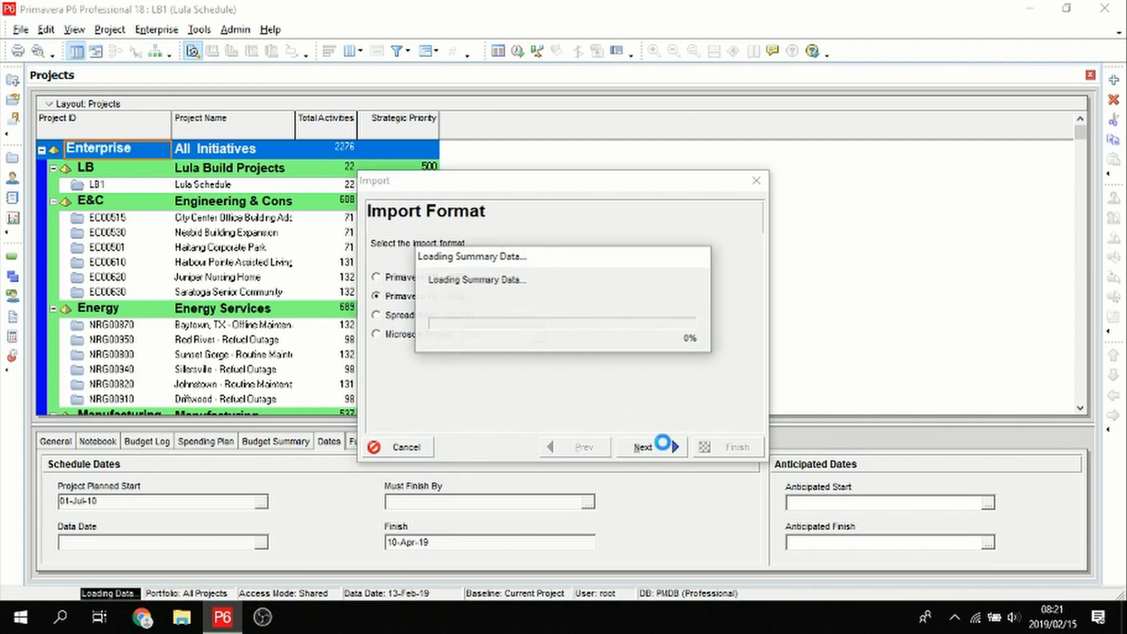
Step: Choose the exported House Example (GBP) - Schedule (1).xml from the Downloads folder as the file to import
left_click(614, 295)
left_click(574, 193)
left_click(754, 398)
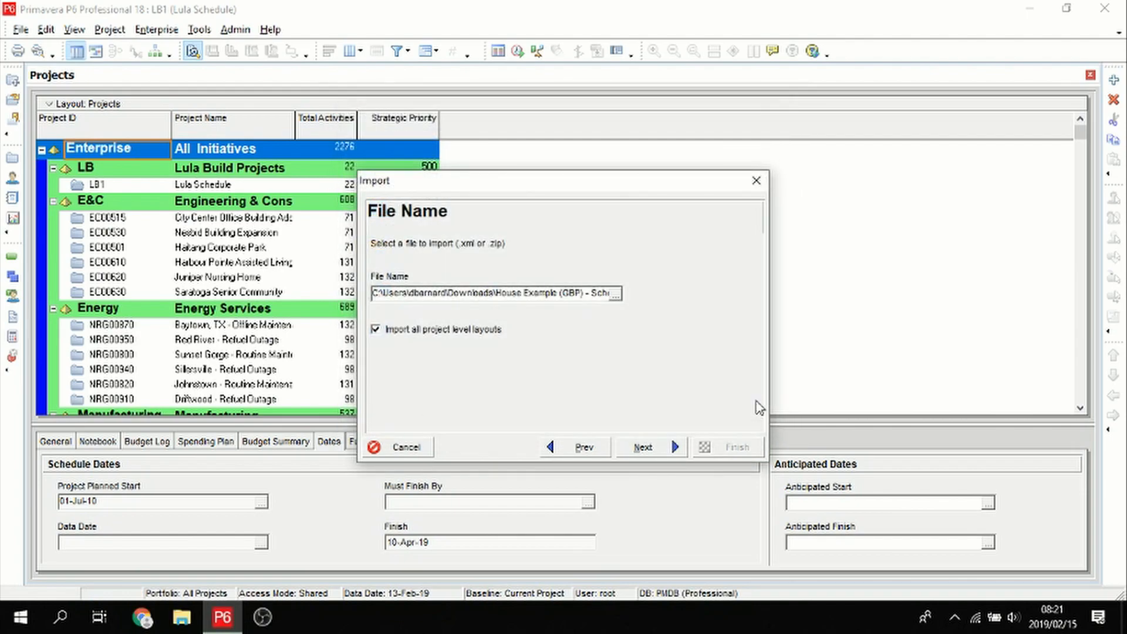
left_click(663, 447)
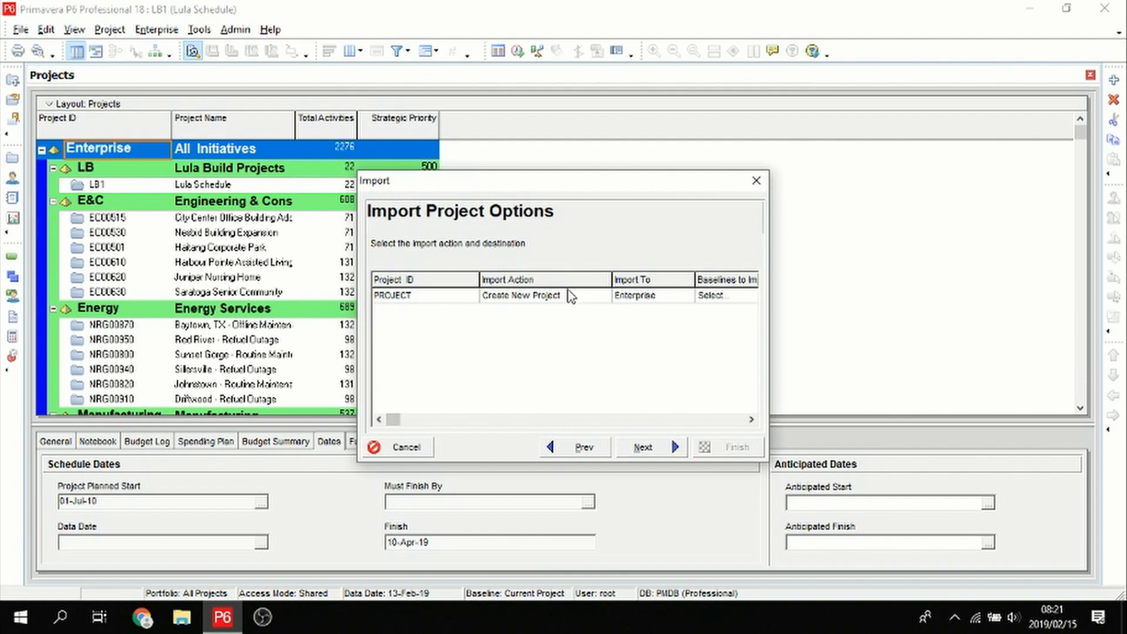
Step: Set the import destination of the new project to the LB (Lula Build Projects) EPS
left_click(649, 295)
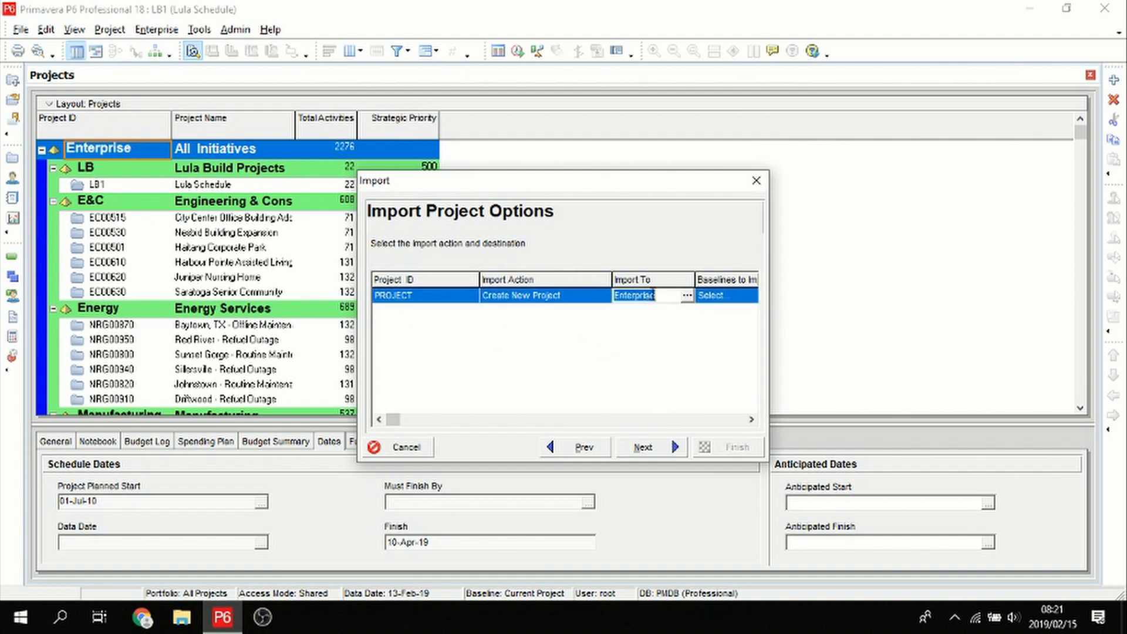
left_click(687, 296)
left_click(129, 173)
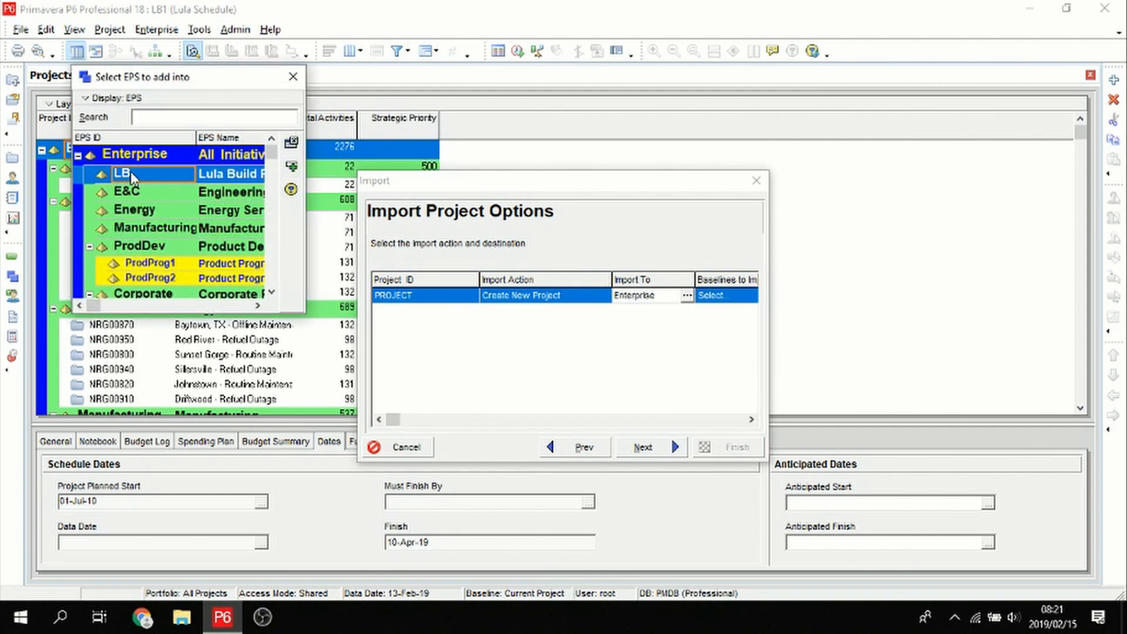
double_click(124, 173)
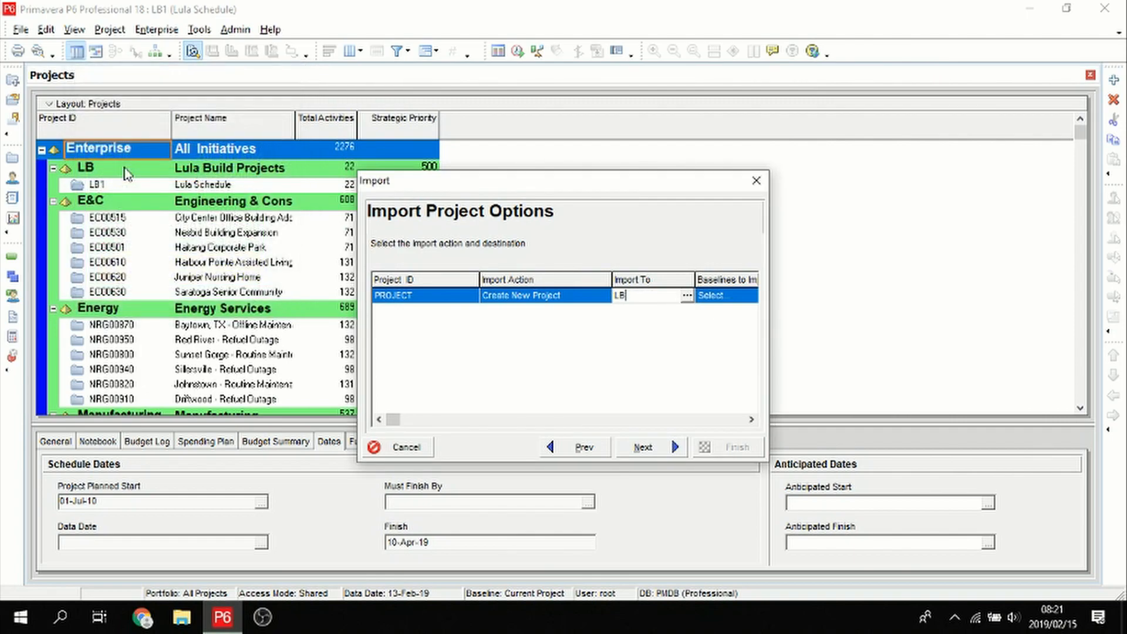
Step: Run the import with the Default Import Template and close the import wizard
left_click(657, 447)
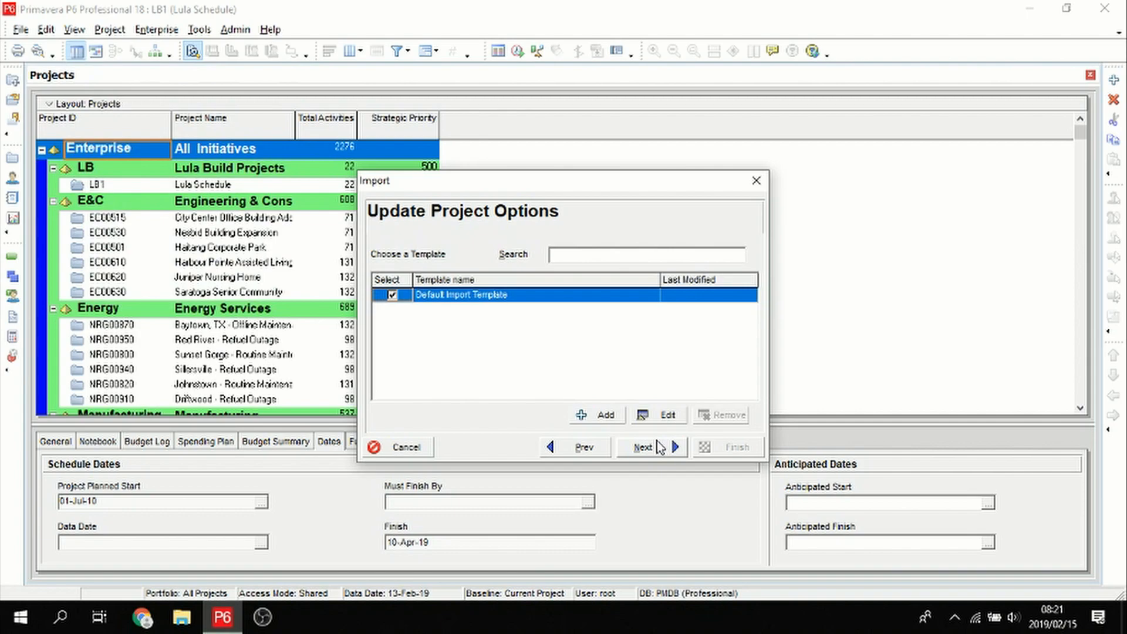
left_click(657, 447)
left_click(733, 448)
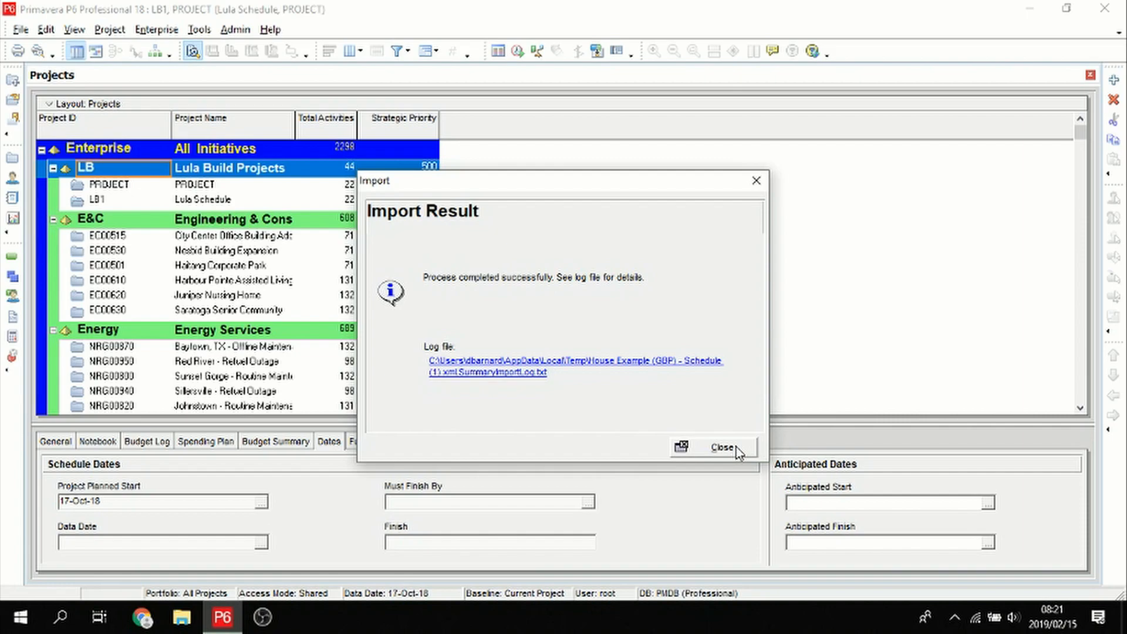
left_click(735, 447)
Step: Open the imported PROJECT under Lula Build Projects
left_click(141, 187)
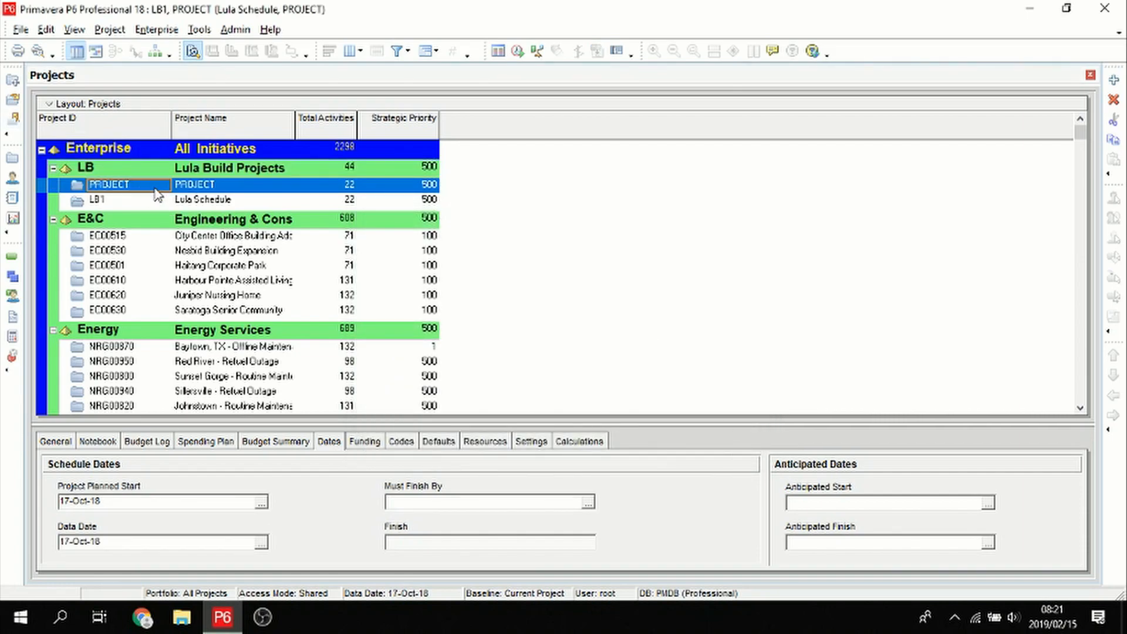
right_click(135, 183)
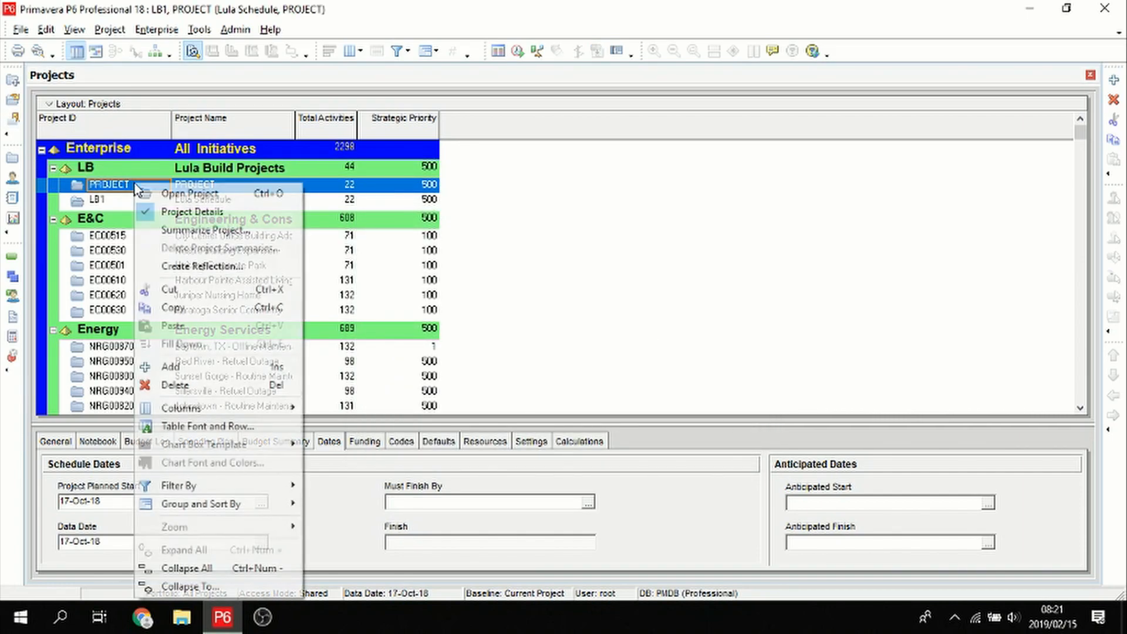
left_click(167, 197)
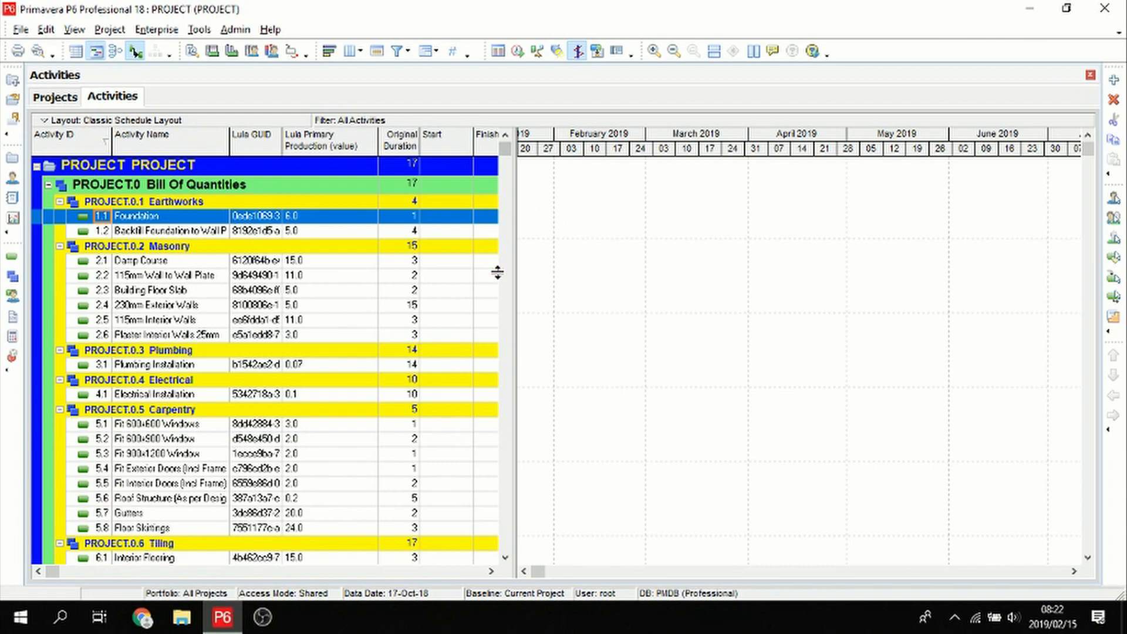
Step: Schedule the open project using the 17-Oct-18 data date and bring its bars into view in the Gantt chart
left_click(518, 51)
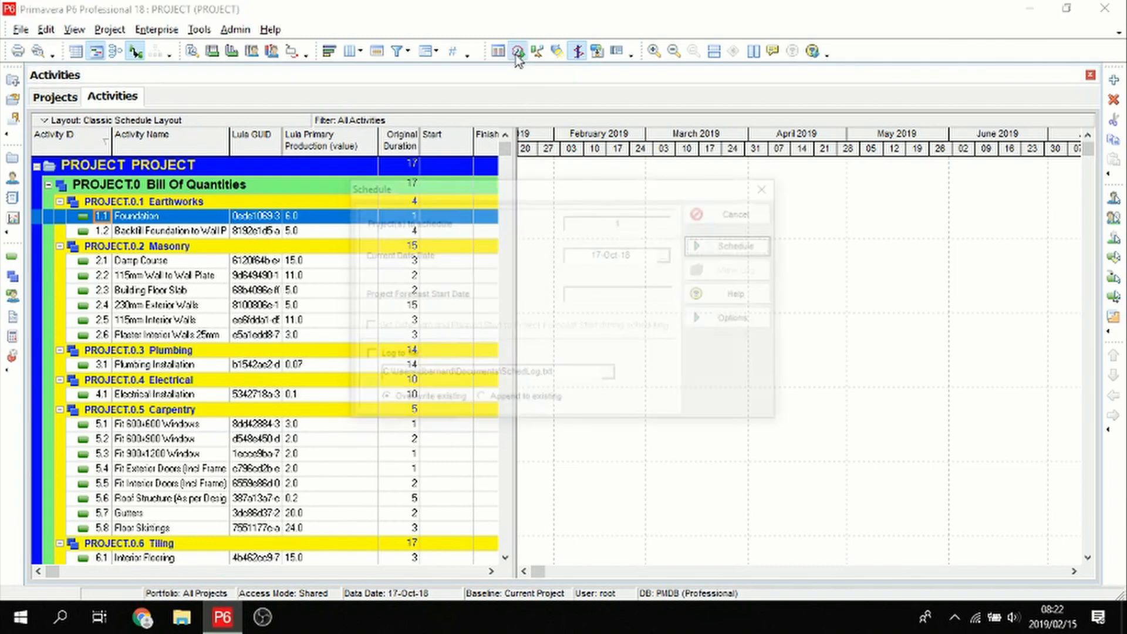
left_click(744, 247)
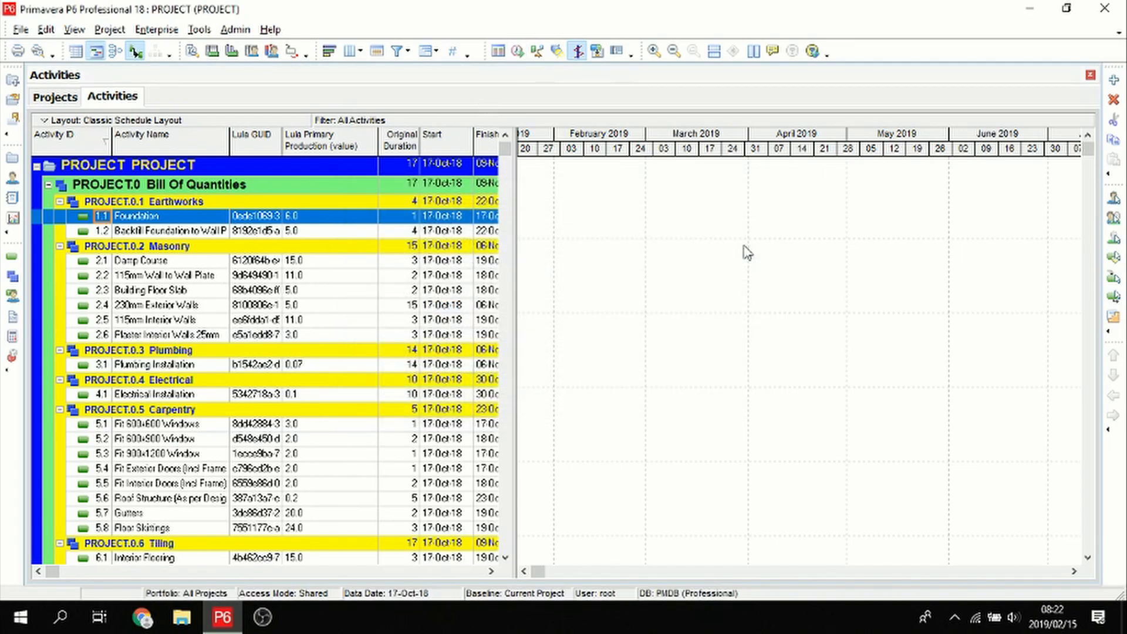
left_click(537, 572)
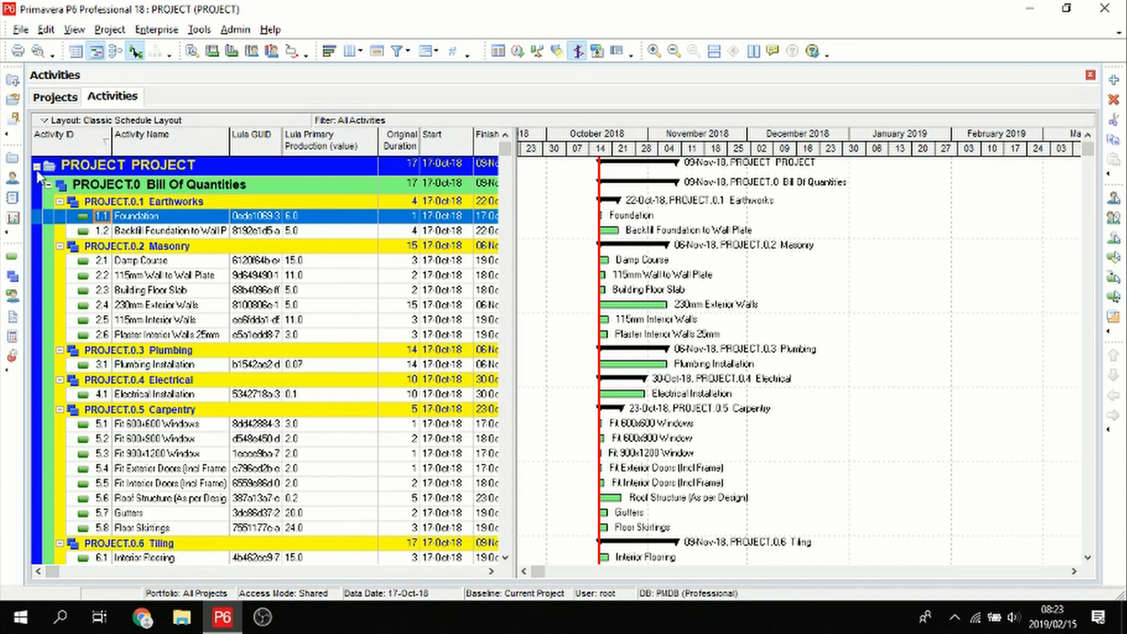
Step: Review the current project's resources with their names and Lula resource units
left_click(13, 178)
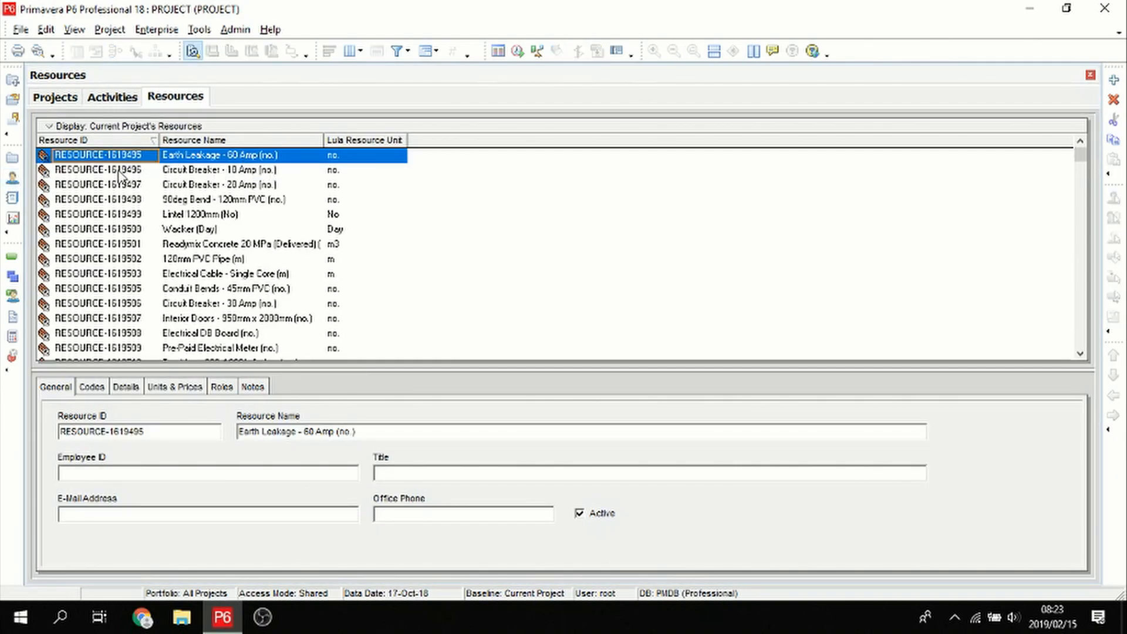
scroll(175, 263, "down", 5)
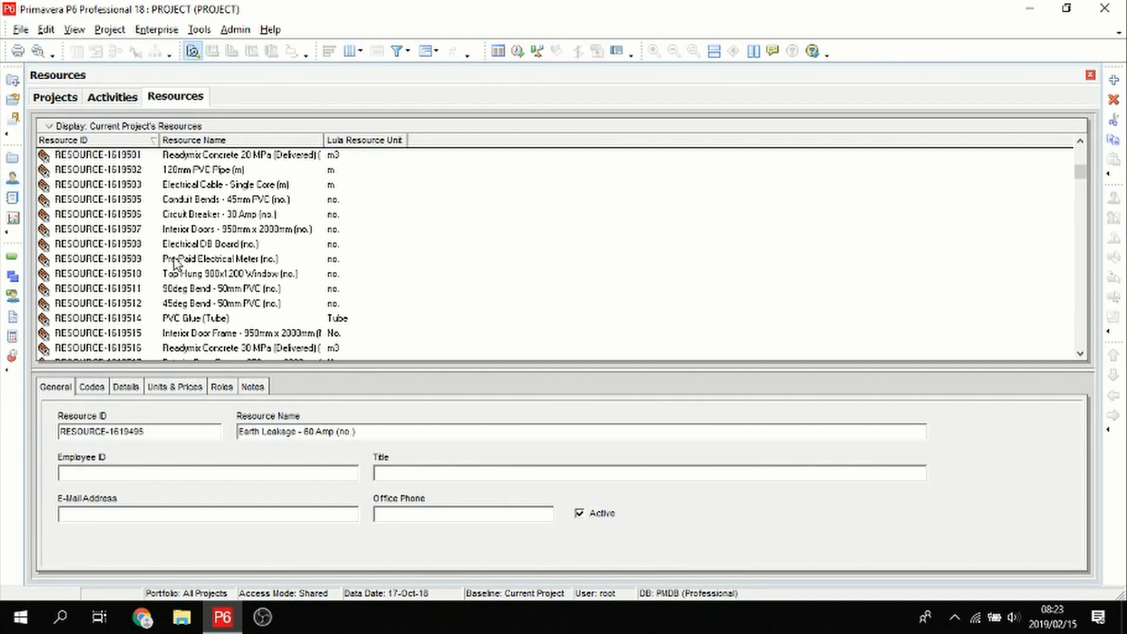
scroll(175, 262, "down", 5)
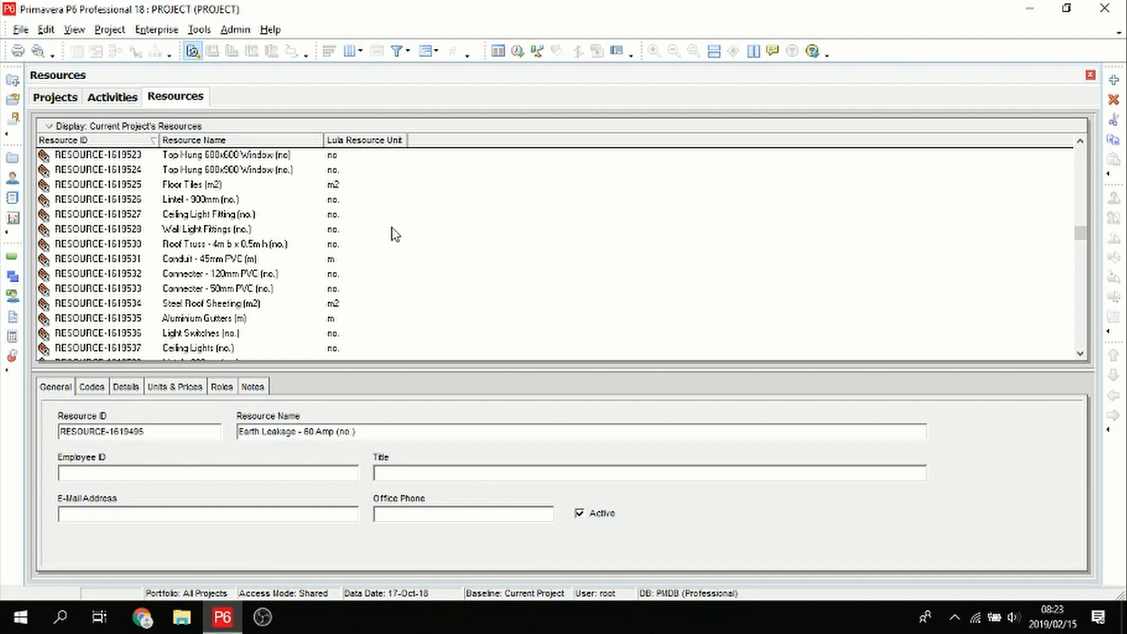
scroll(394, 234, "down", 1)
Step: Return to the activities, show activity details below the schedule, and display the resources assigned to the Foundation activity
left_click(112, 97)
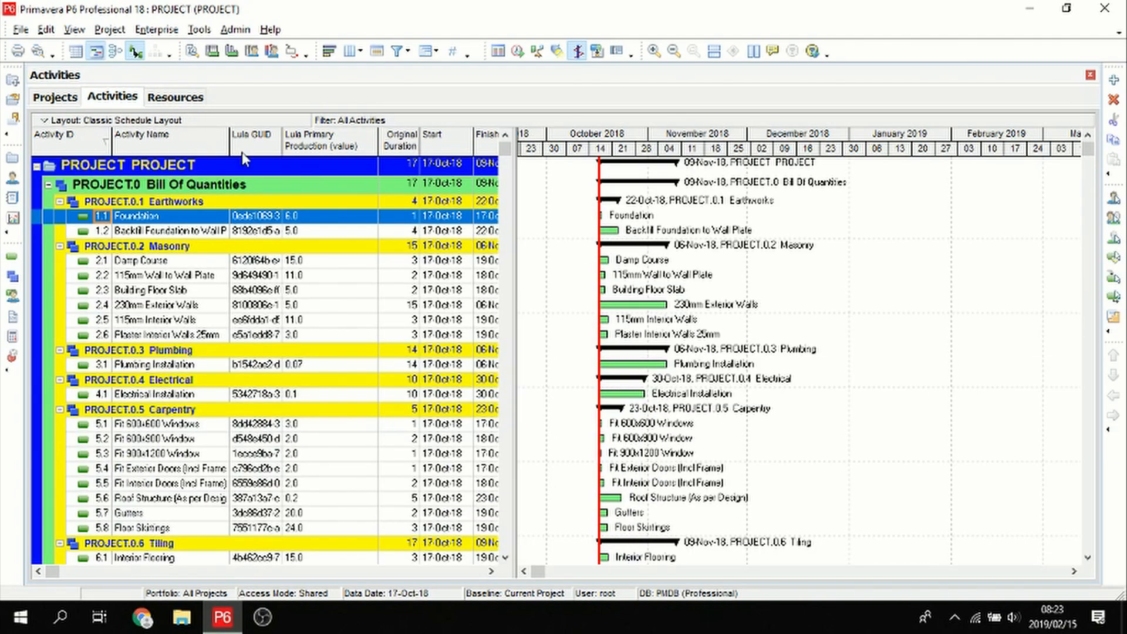
left_click(74, 29)
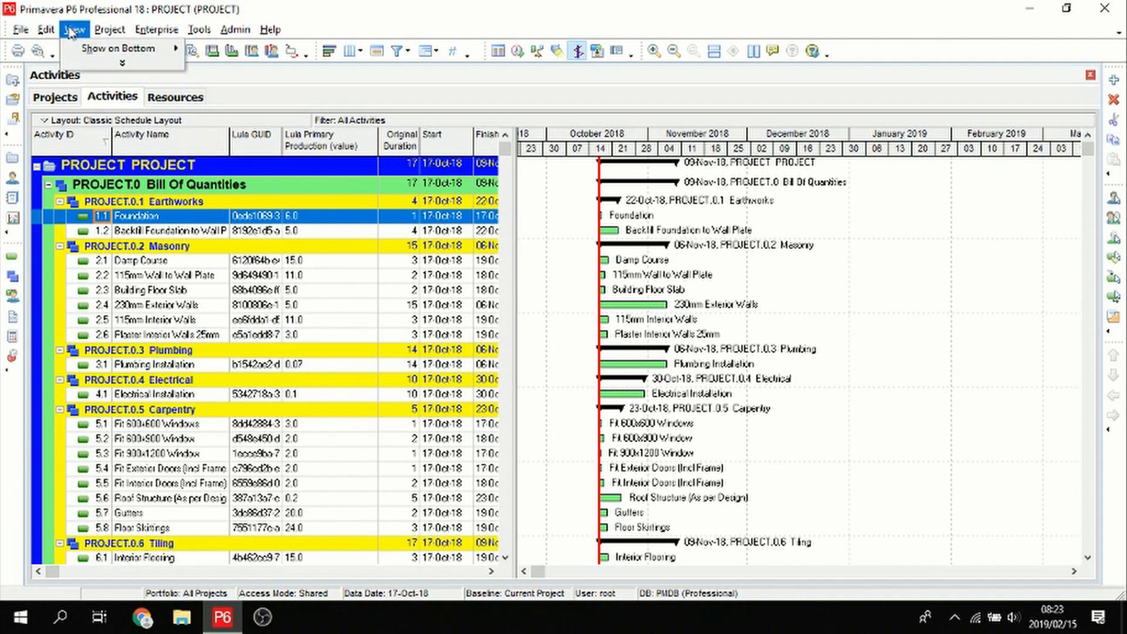
mouse_move(147, 48)
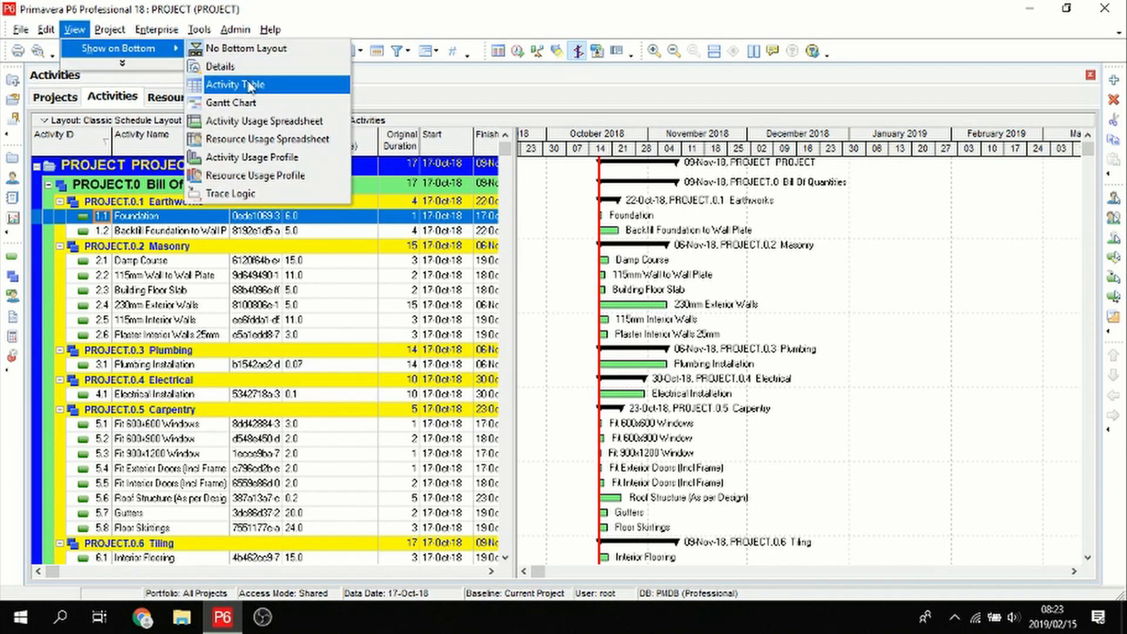
left_click(223, 66)
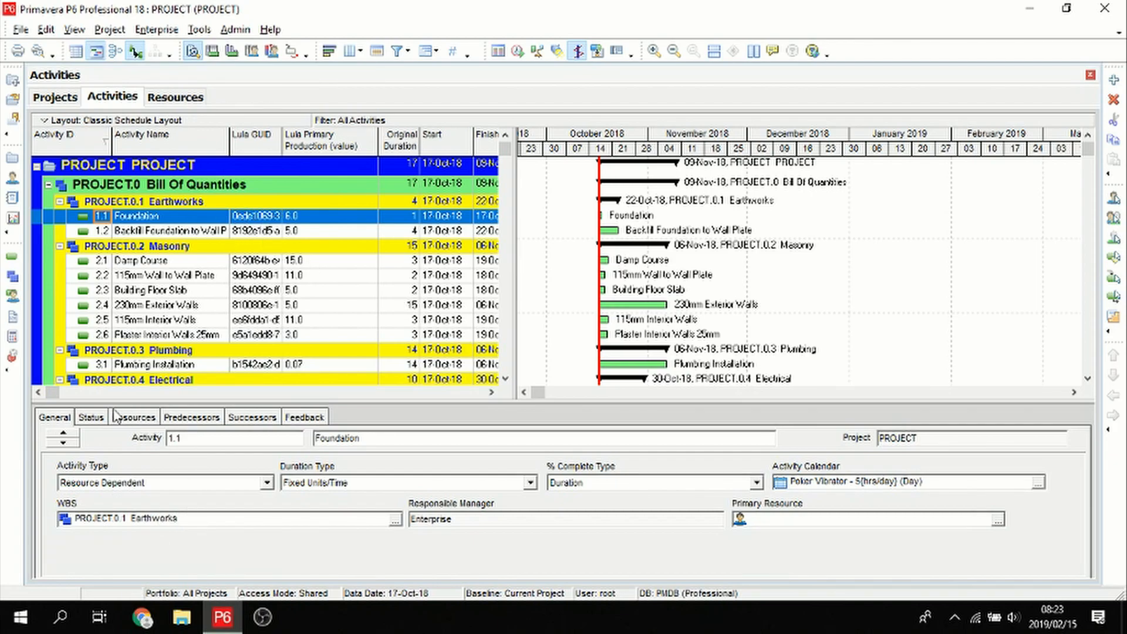
left_click(124, 418)
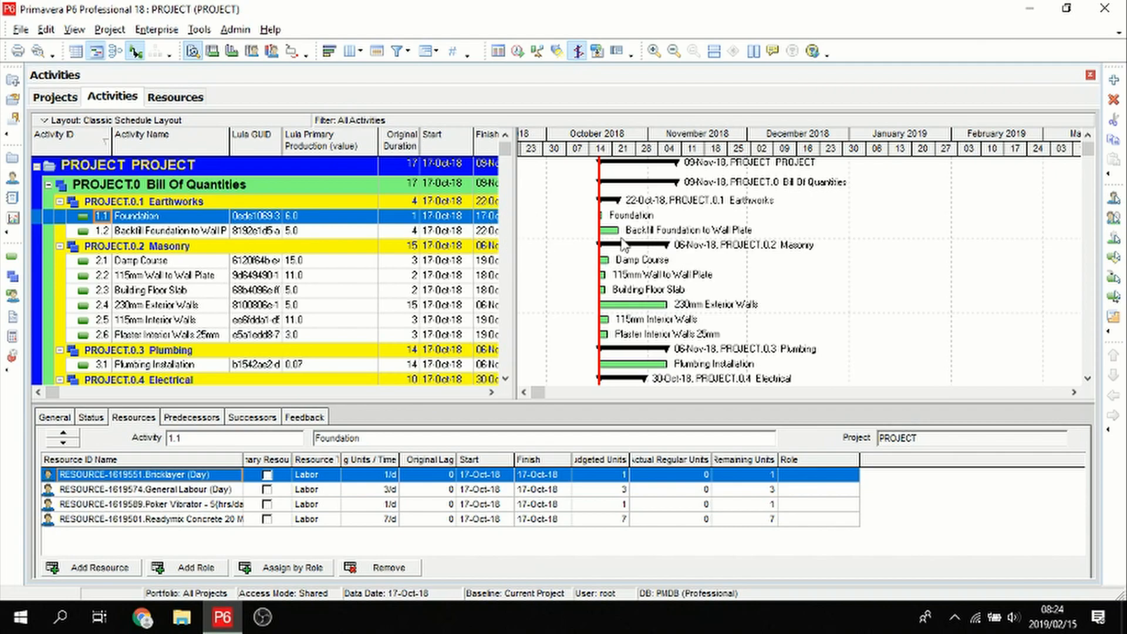
Step: Open the LB1 Lula Schedule project under Lula Build Projects
left_click(52, 100)
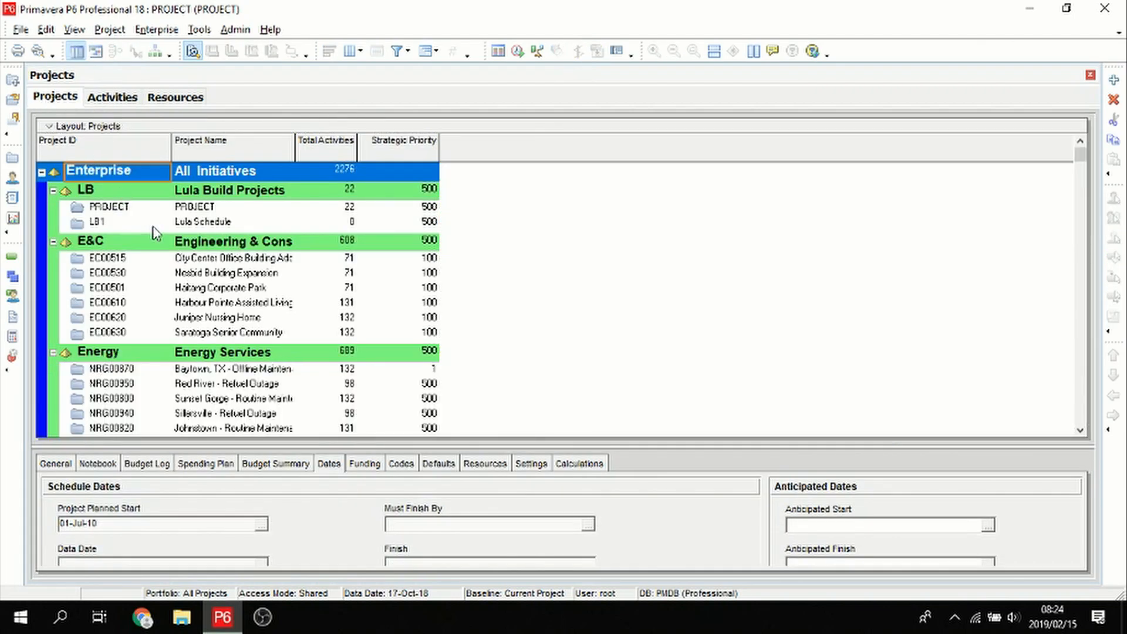
double_click(200, 225)
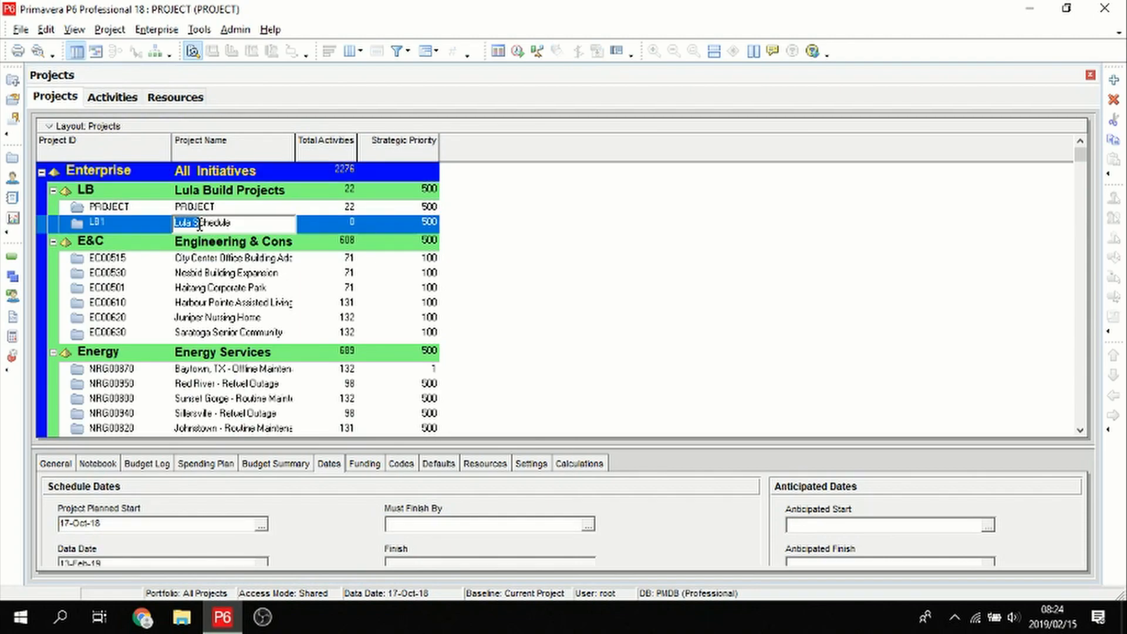
right_click(145, 218)
left_click(224, 191)
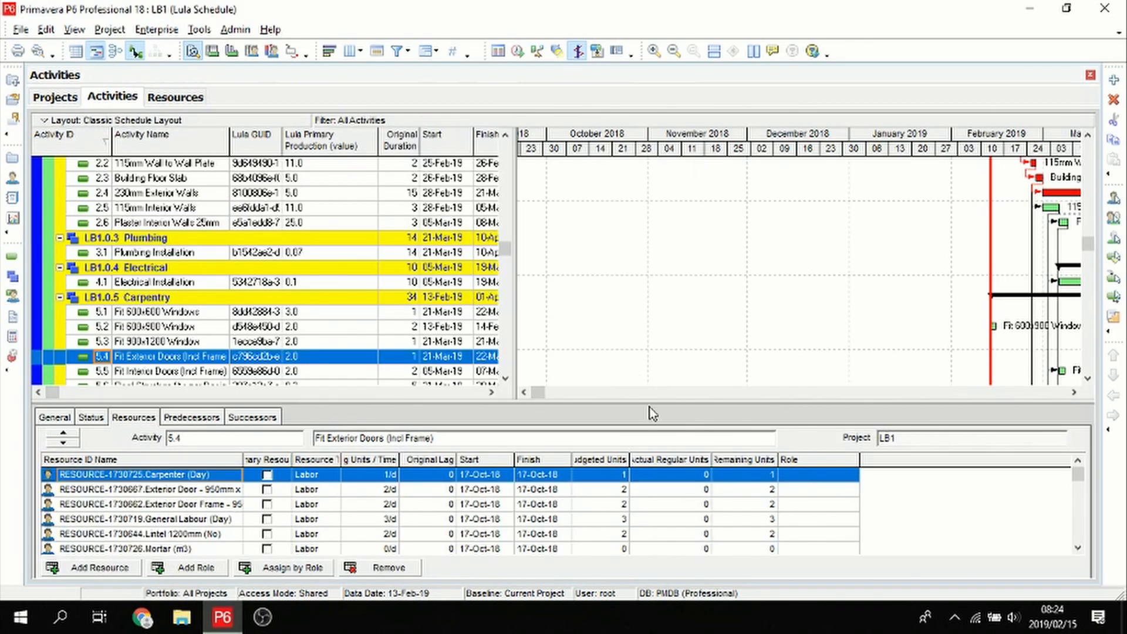
Step: Examine the Lula Schedule Gantt chart, including its activity bars, dates and relationship links across the work sections
left_click_drag(536, 392, 547, 392)
scroll(695, 326, "down", 1)
scroll(694, 328, "up", 5)
scroll(695, 332, "down", 1)
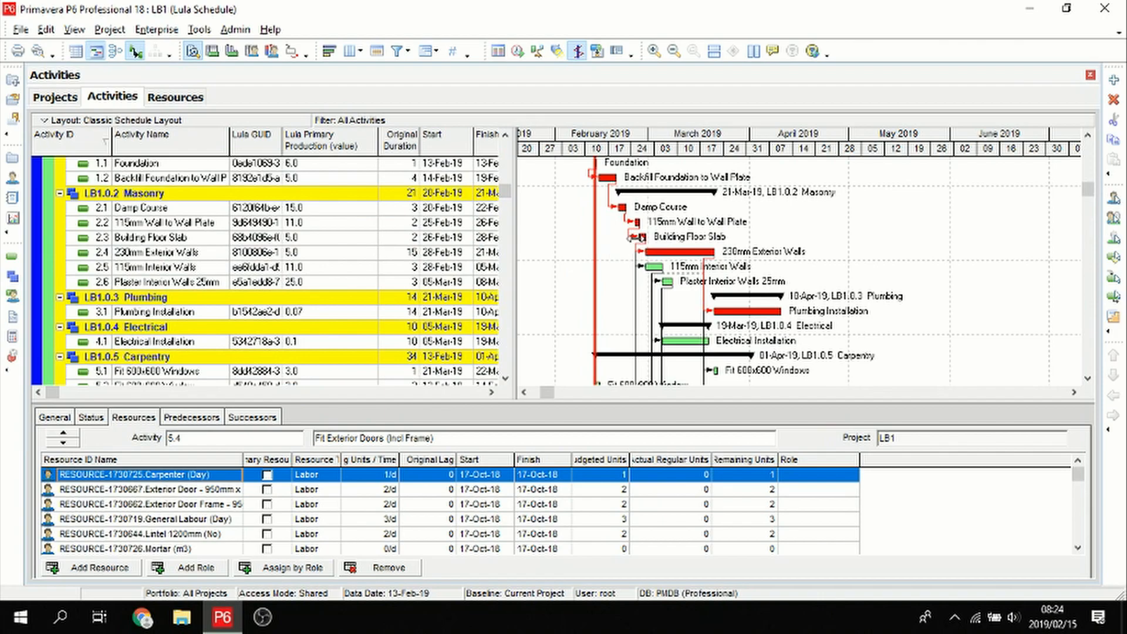
scroll(635, 238, "up", 1)
scroll(678, 253, "down", 3)
scroll(680, 253, "up", 2)
scroll(678, 252, "up", 3)
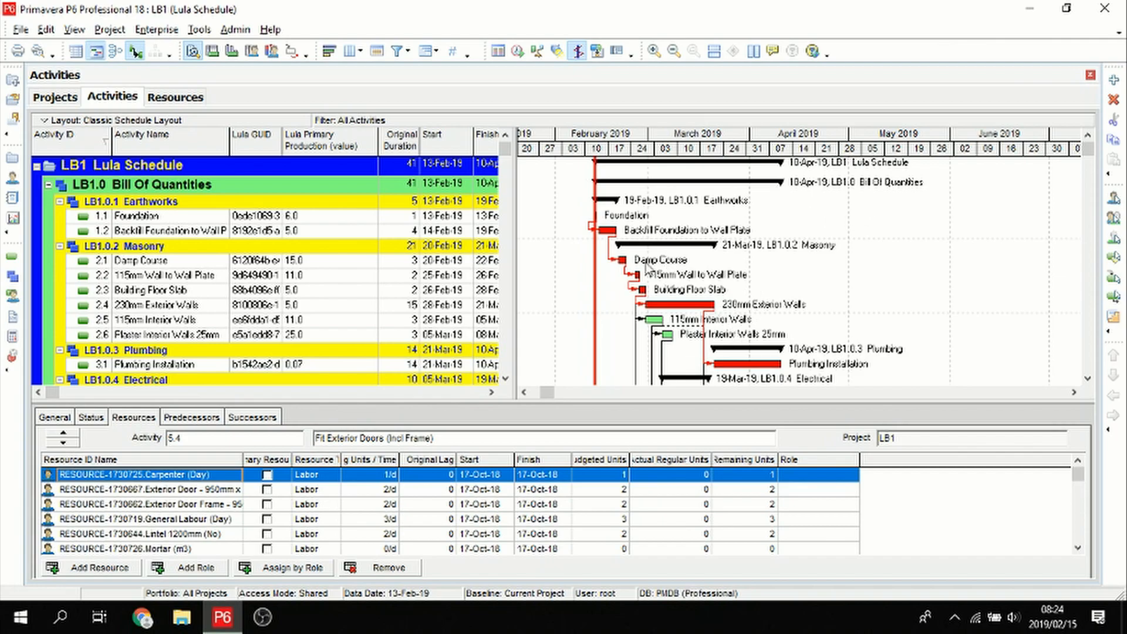
Step: Export the LB1 Lula Schedule project in Primavera PM (XER) format, 18.8 or later, as LB1.xer on the Desktop
left_click(21, 30)
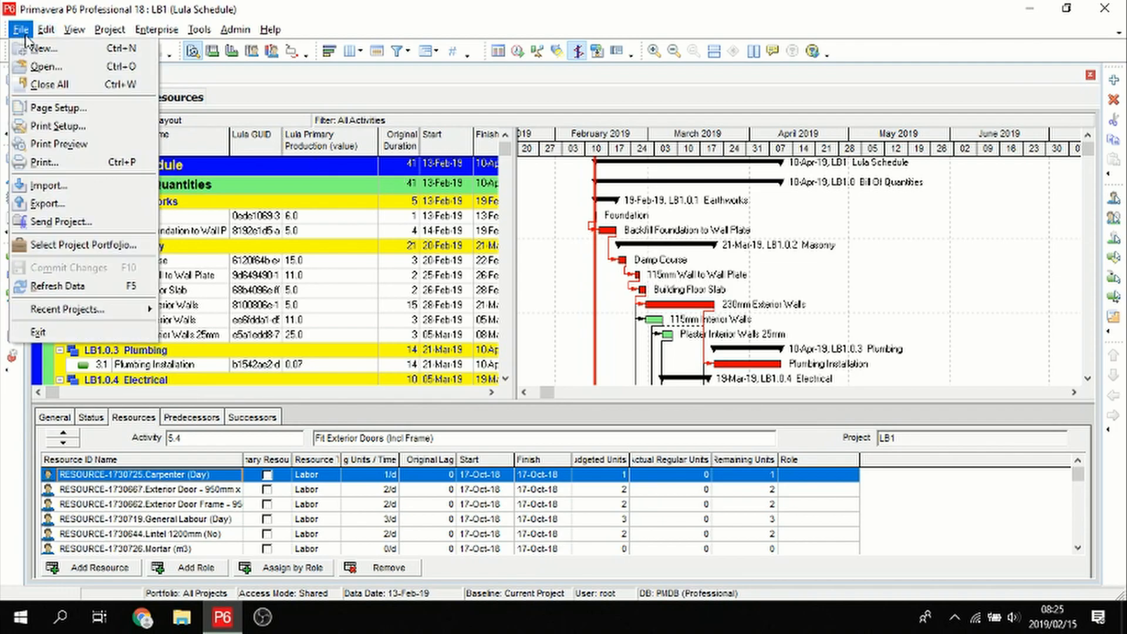
left_click(65, 205)
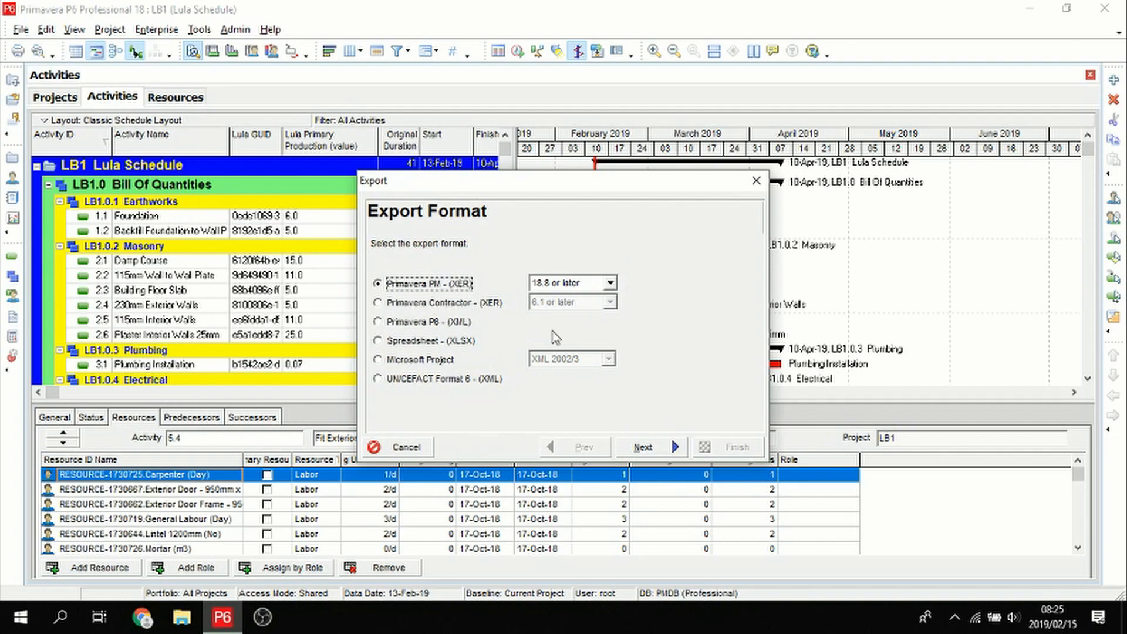
left_click(644, 447)
left_click(644, 448)
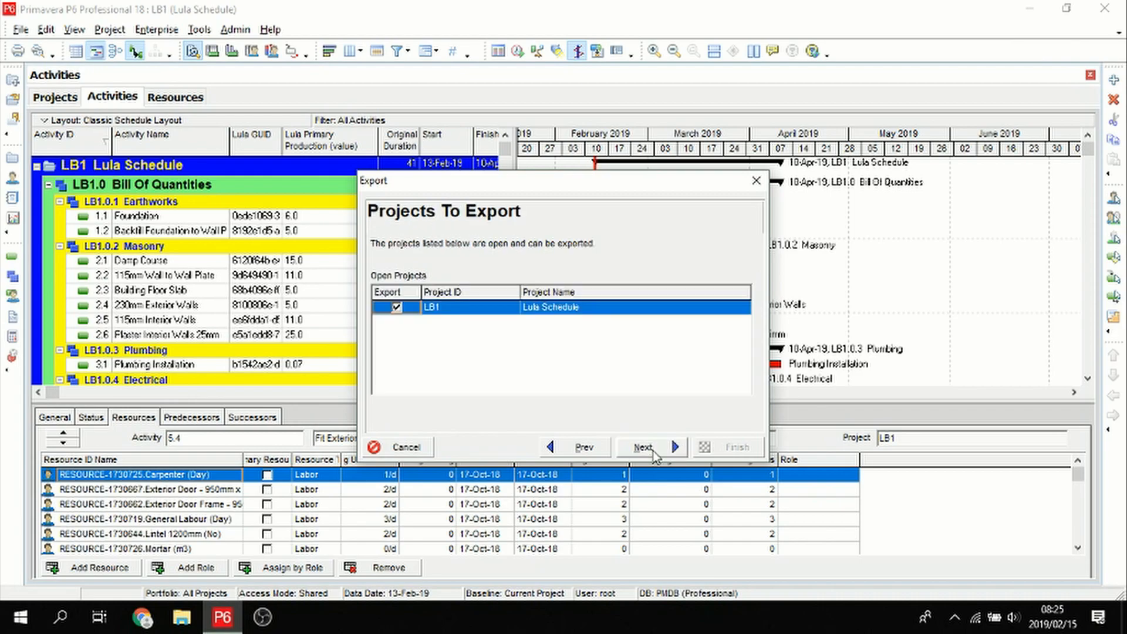
left_click(645, 447)
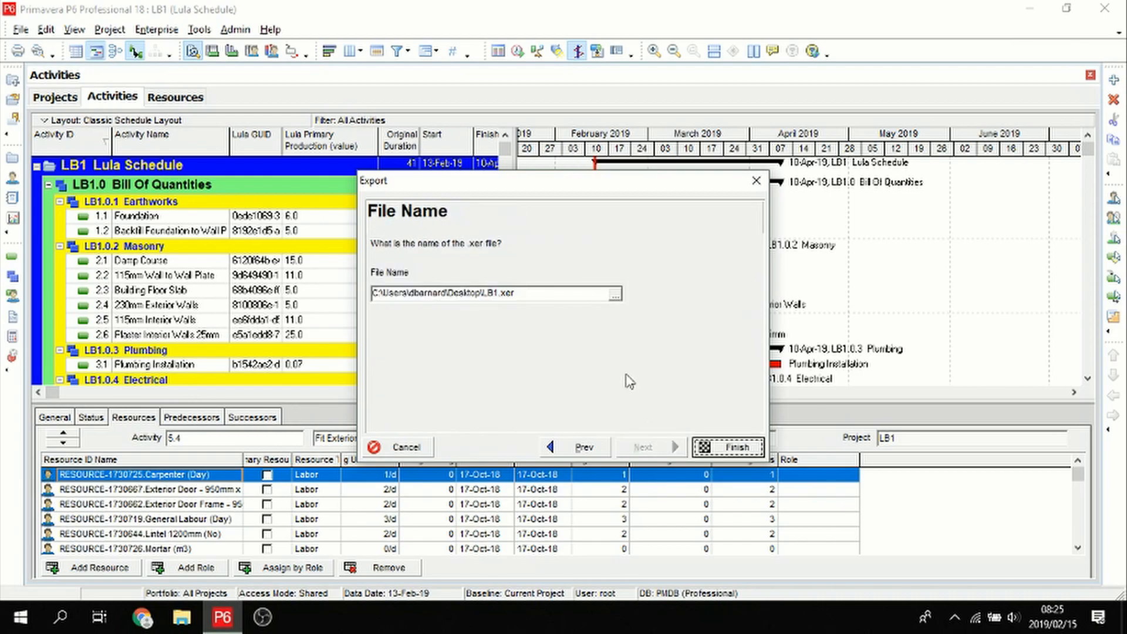
left_click(723, 452)
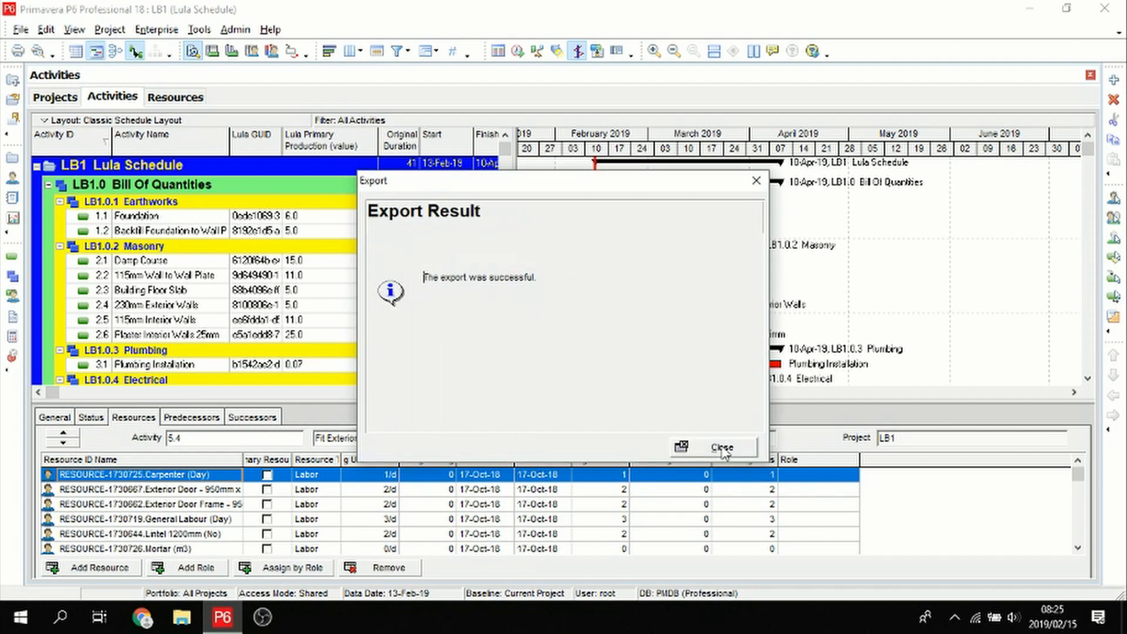
left_click(744, 446)
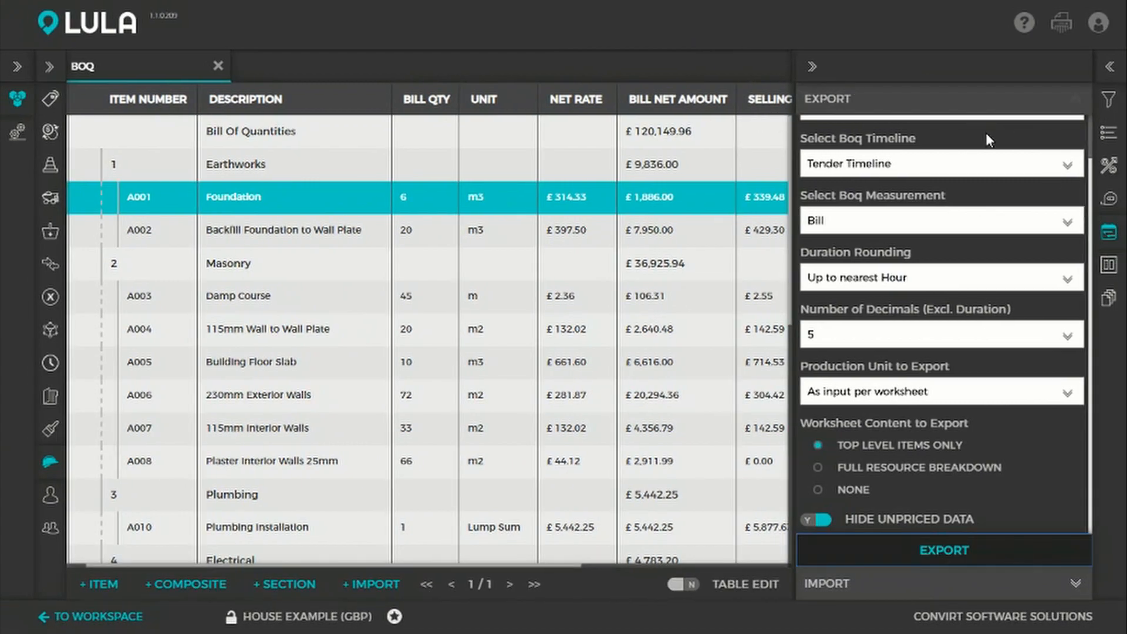
Step: Switch to Lula and set the schedule import's file format to Primavera P6 xer
left_click(930, 587)
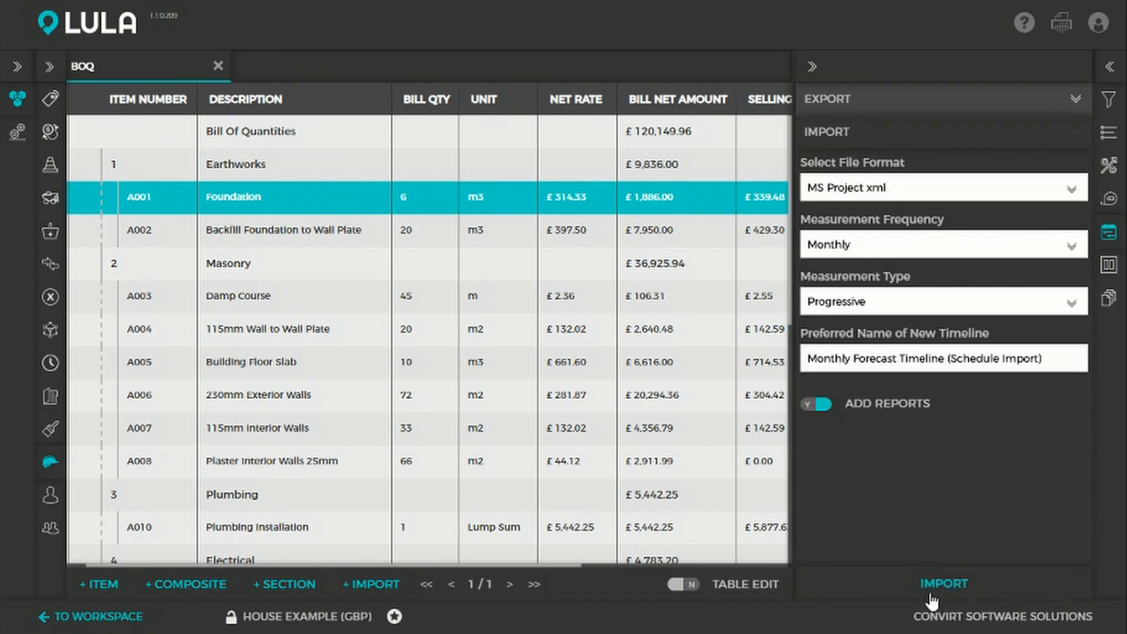
left_click(1071, 188)
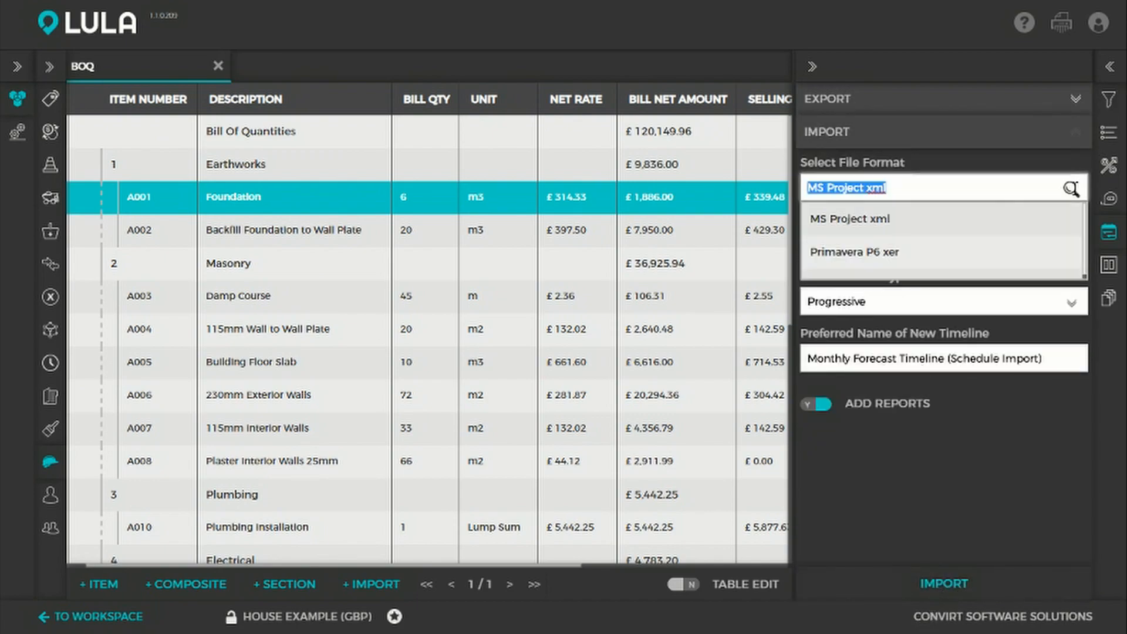
left_click(985, 254)
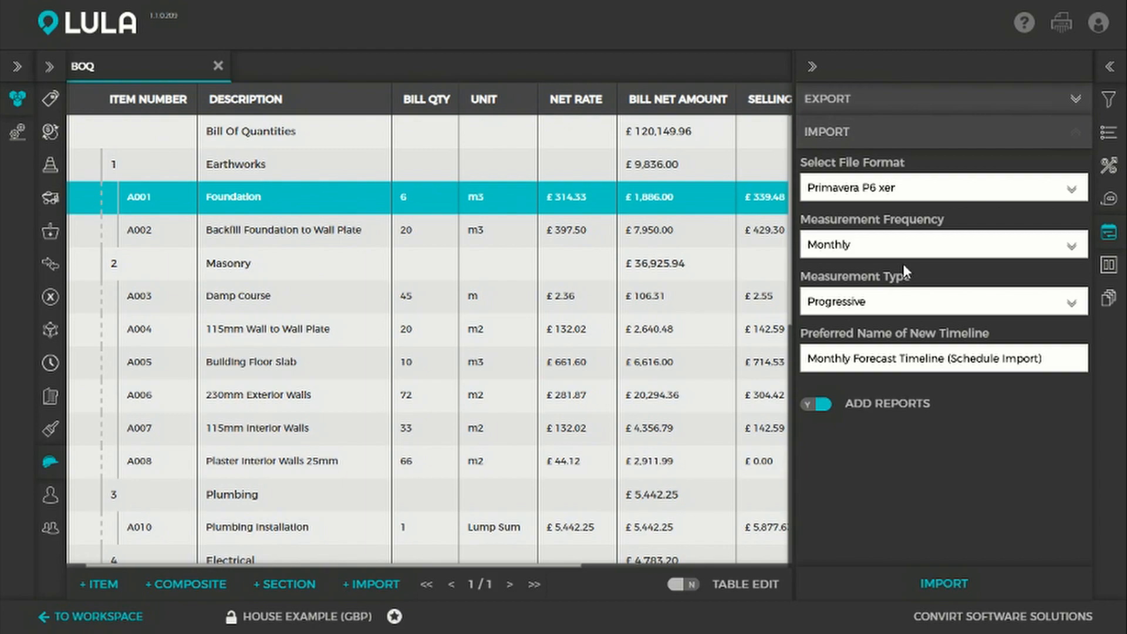
Step: Set the import's measurement frequency to Weekly and keep Progressive as the measurement type
left_click(1074, 245)
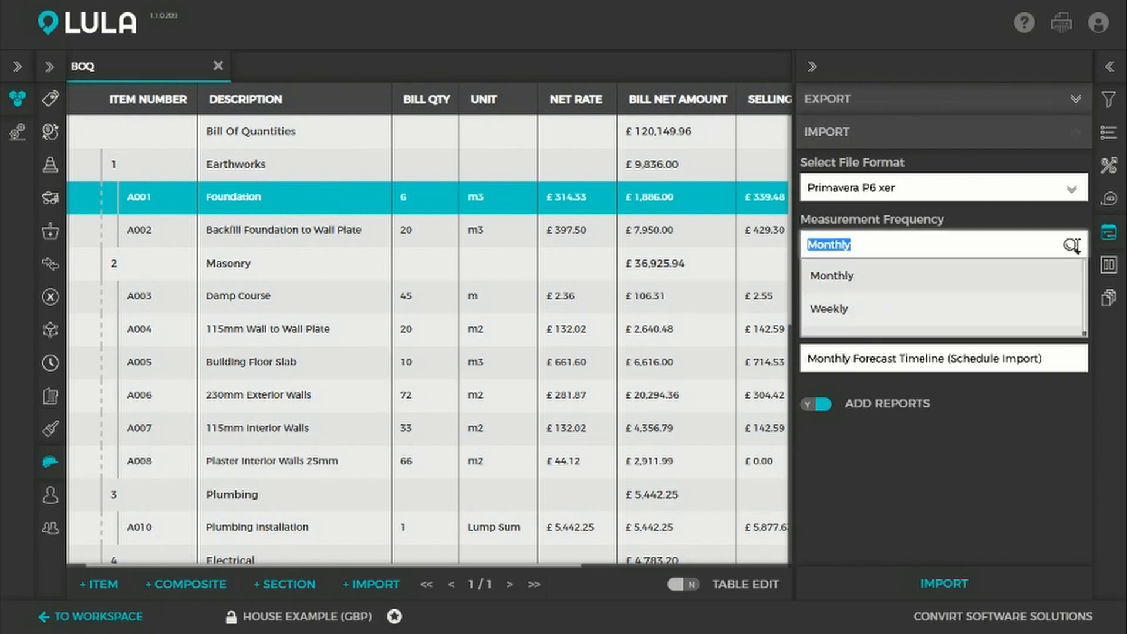
left_click(921, 318)
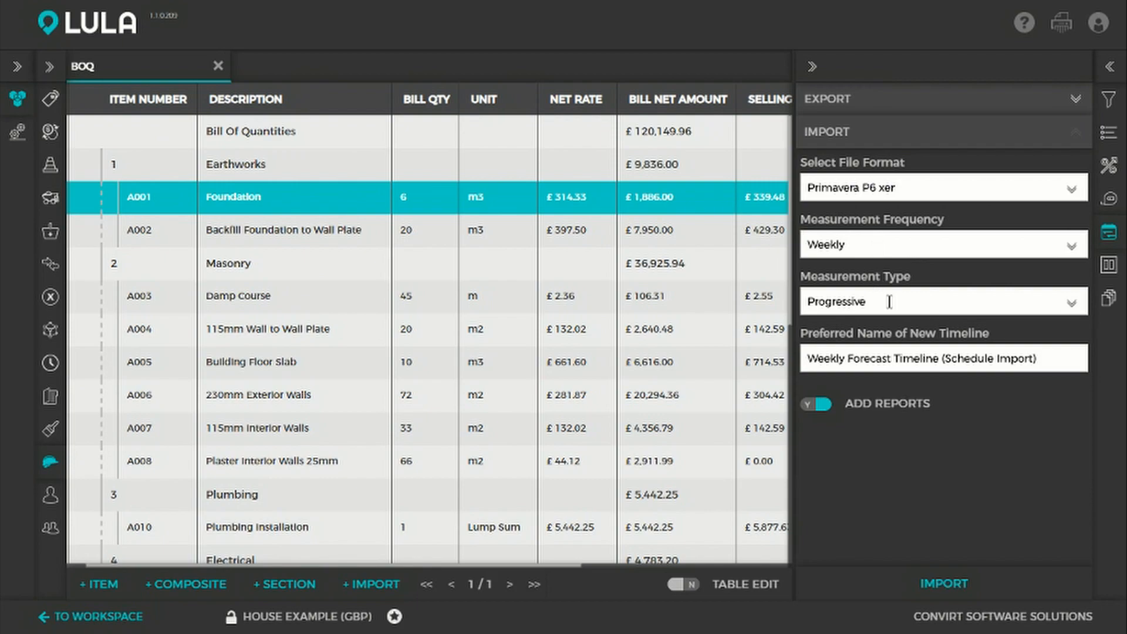
left_click(1080, 304)
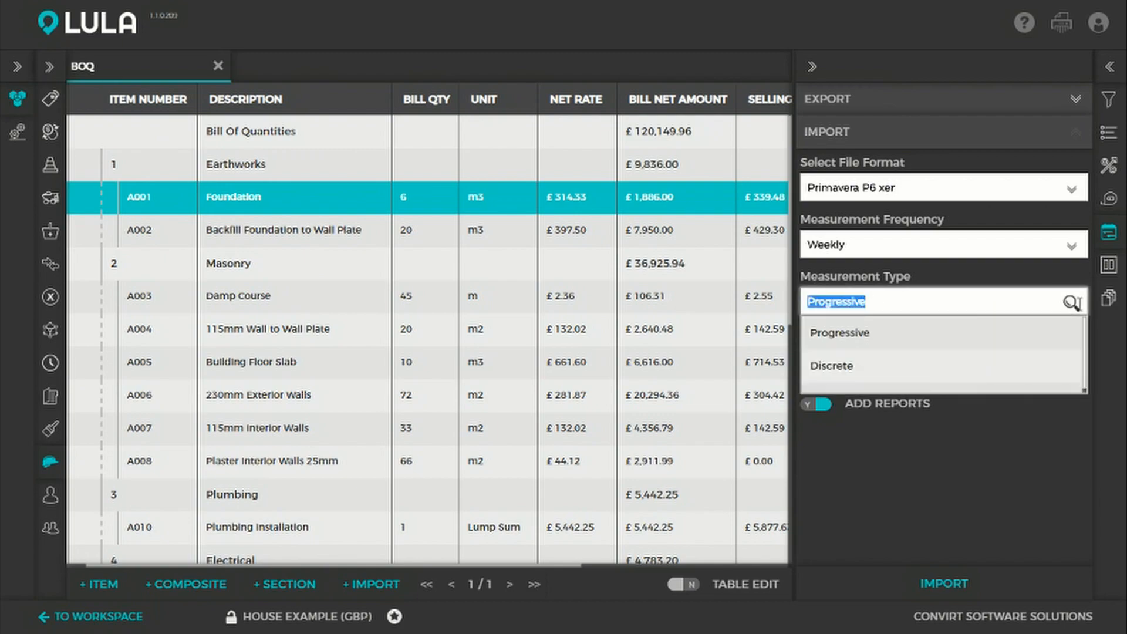
left_click(979, 280)
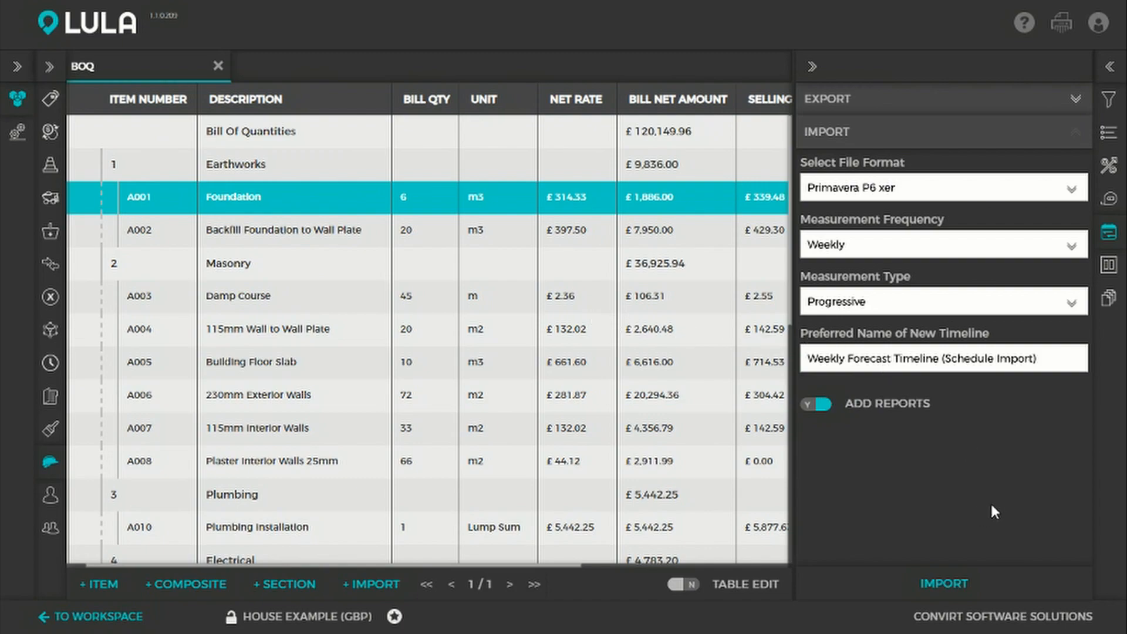
Step: Import the LB1 schedule file from the Desktop into the House Example bill of quantities
left_click(939, 584)
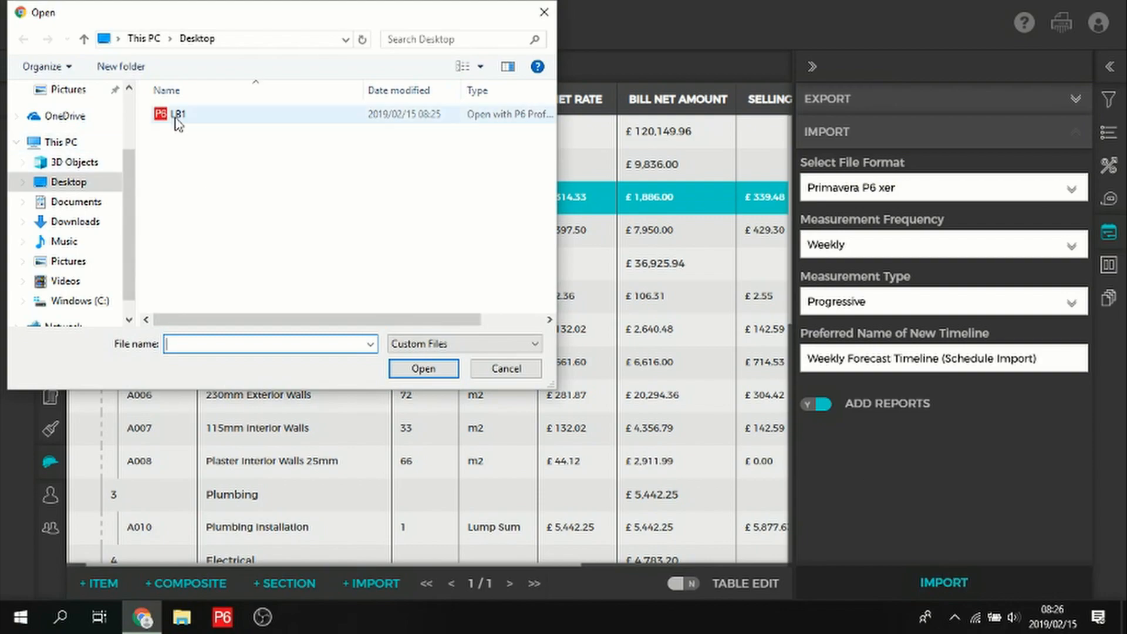
left_click(173, 114)
left_click(427, 370)
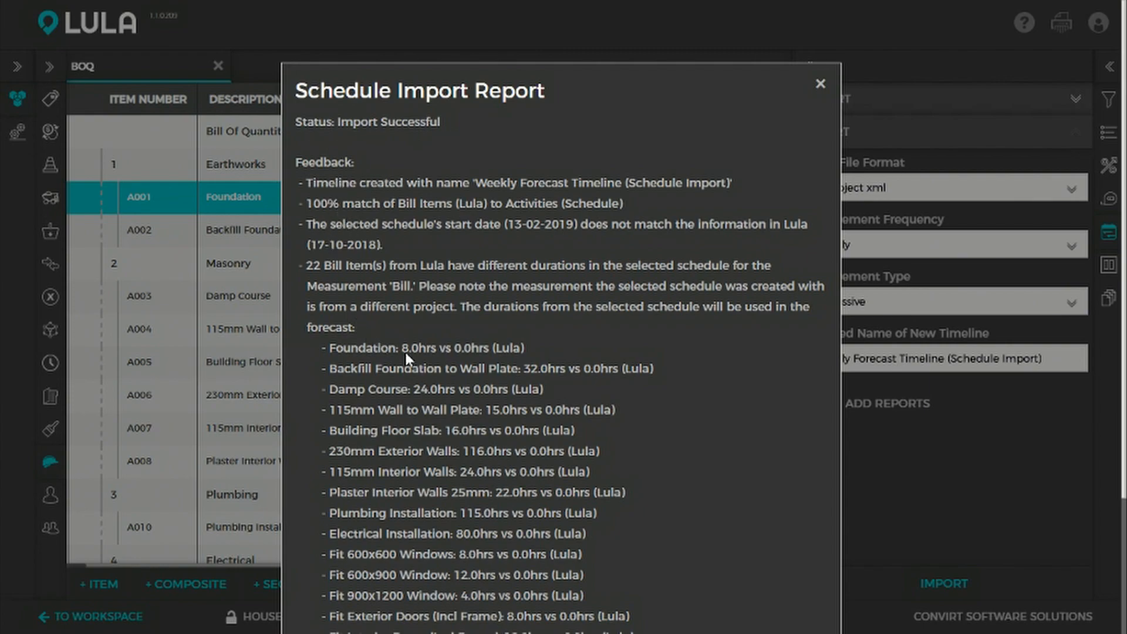
Step: Review the Schedule Import Report's feedback on the timeline, start date and activity durations, and close it
scroll(410, 352, "down", 3)
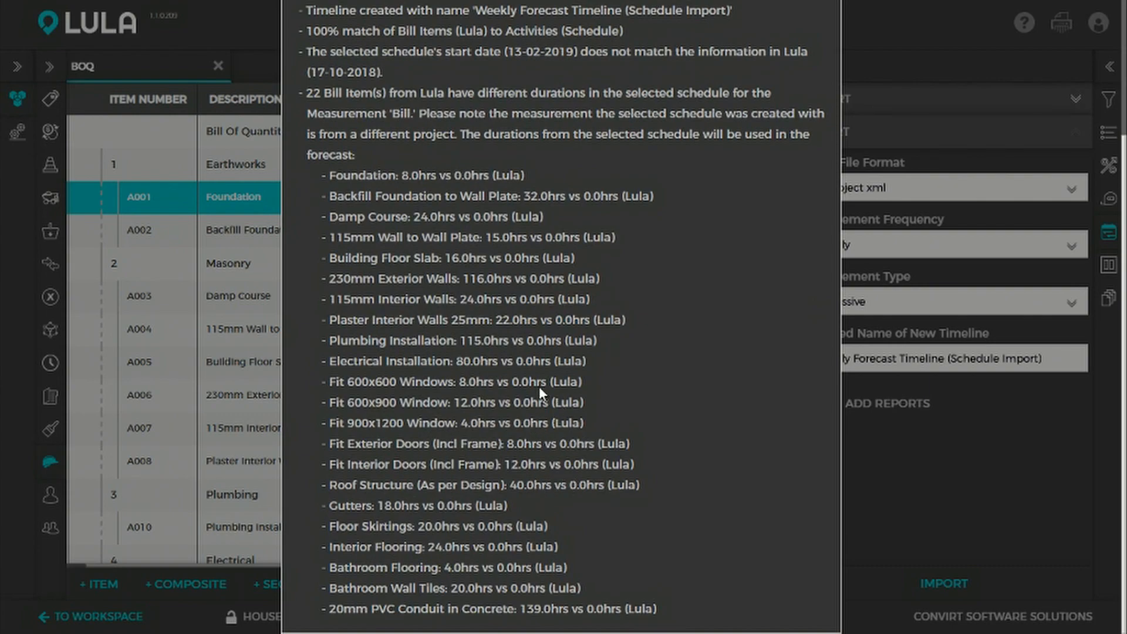
scroll(548, 315, "up", 3)
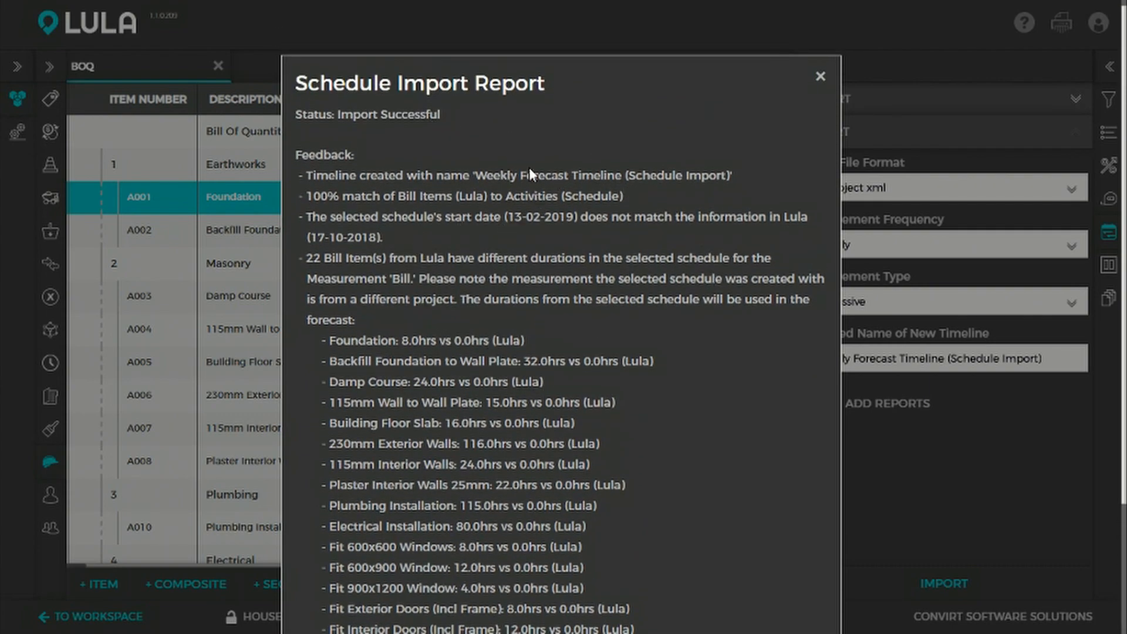
scroll(499, 353, "down", 3)
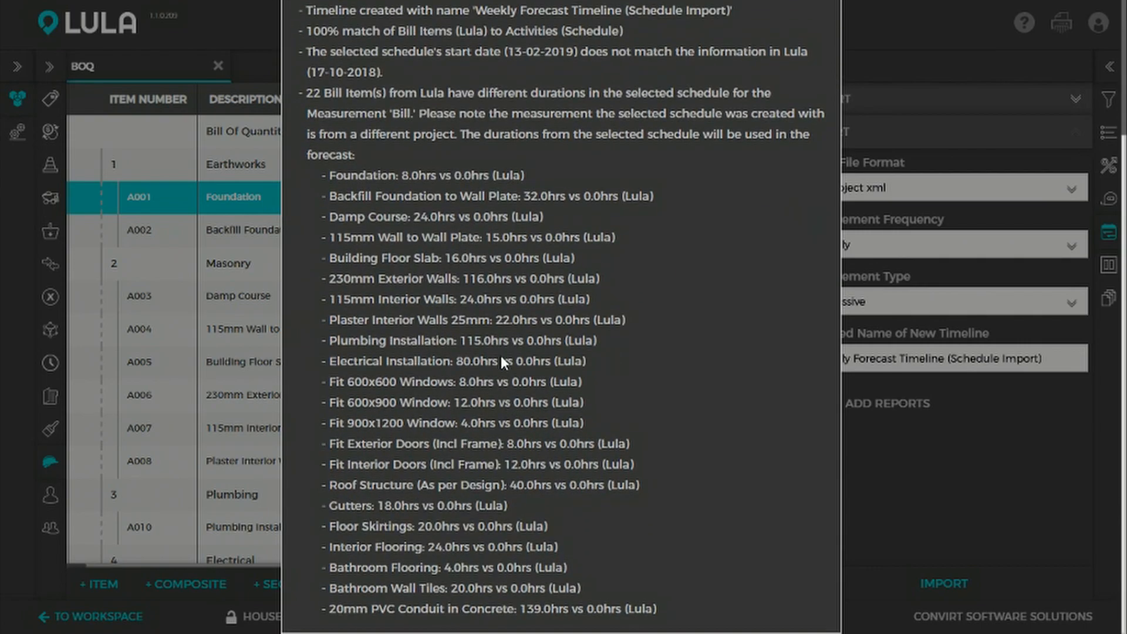
scroll(501, 355, "up", 3)
left_click(820, 92)
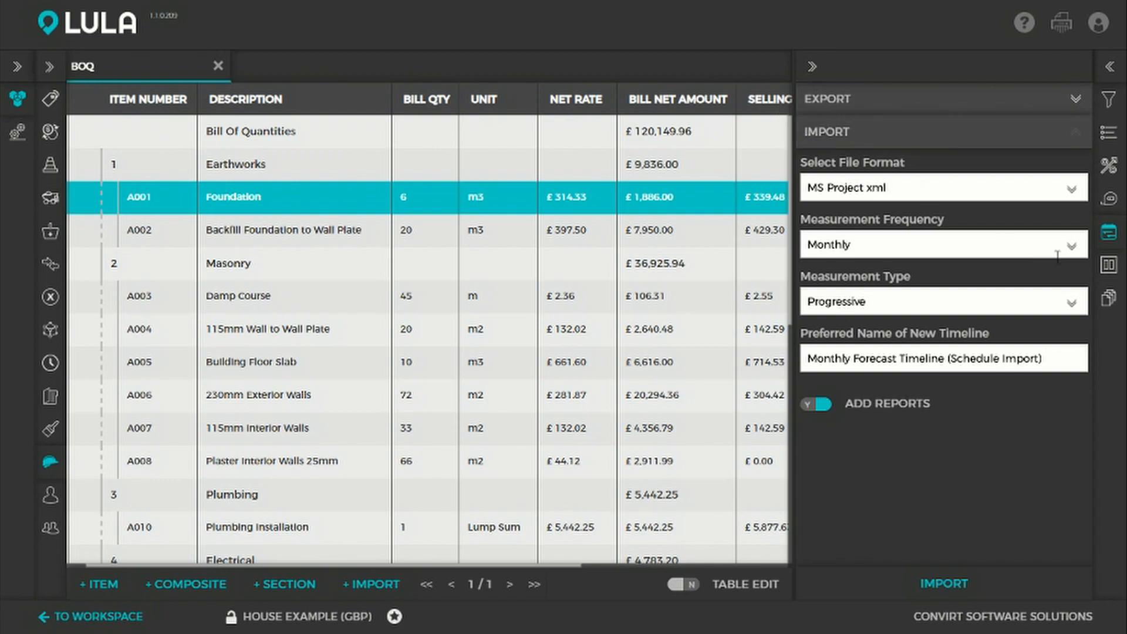
Step: Close the schedule import settings and apply the Weekly Forecast Timeline (Schedule Import) - Quantity report to the bill of quantities
left_click(1110, 236)
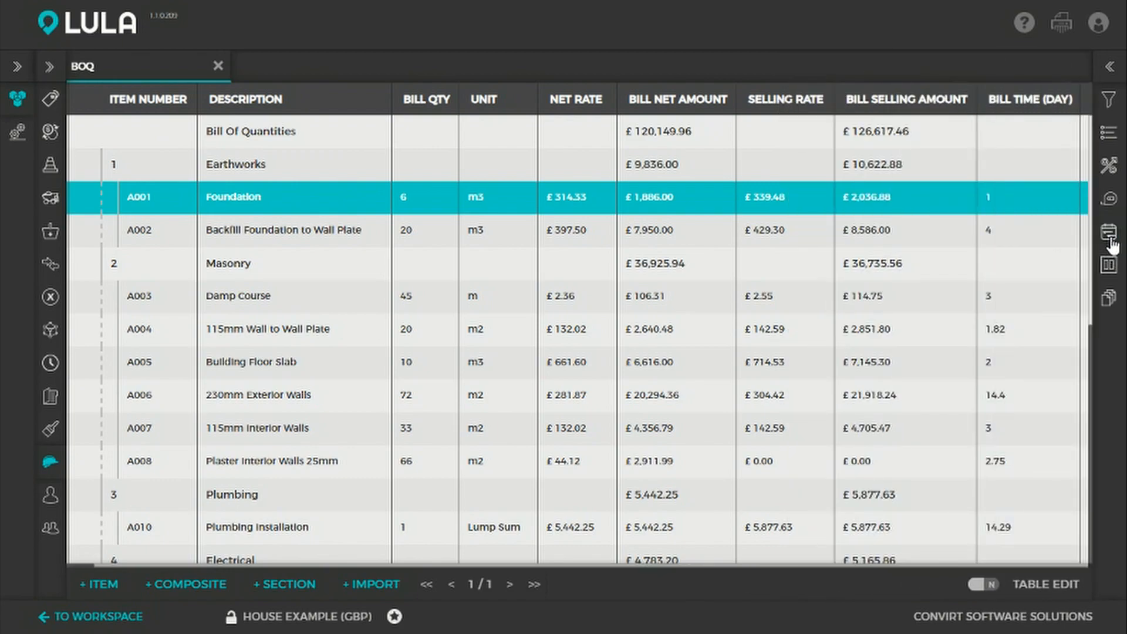
left_click(1111, 297)
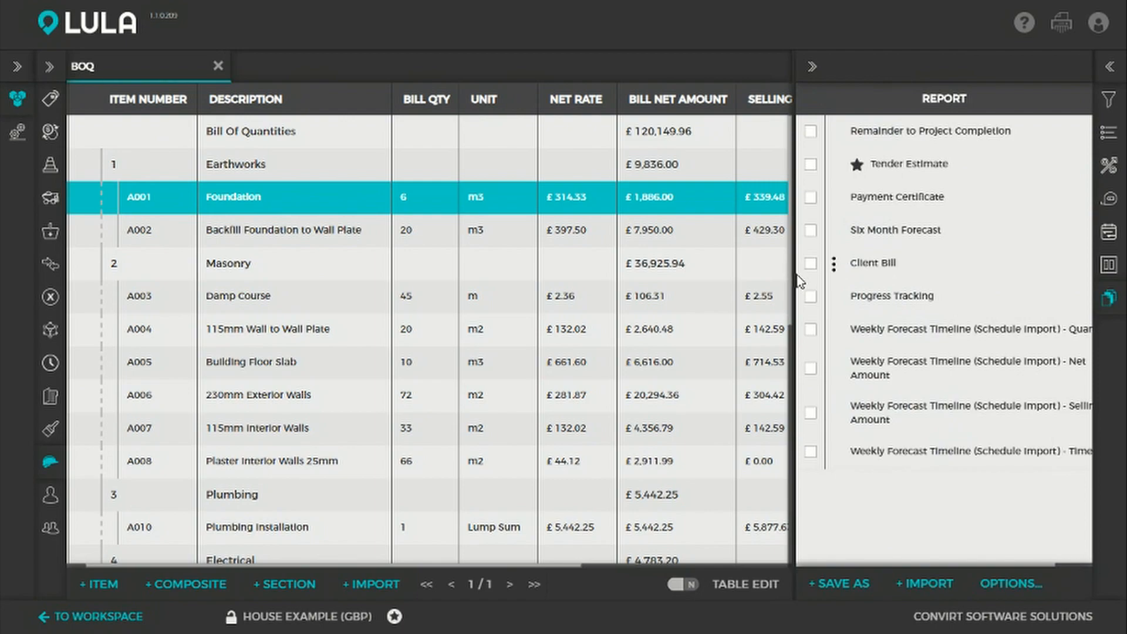
left_click(811, 330)
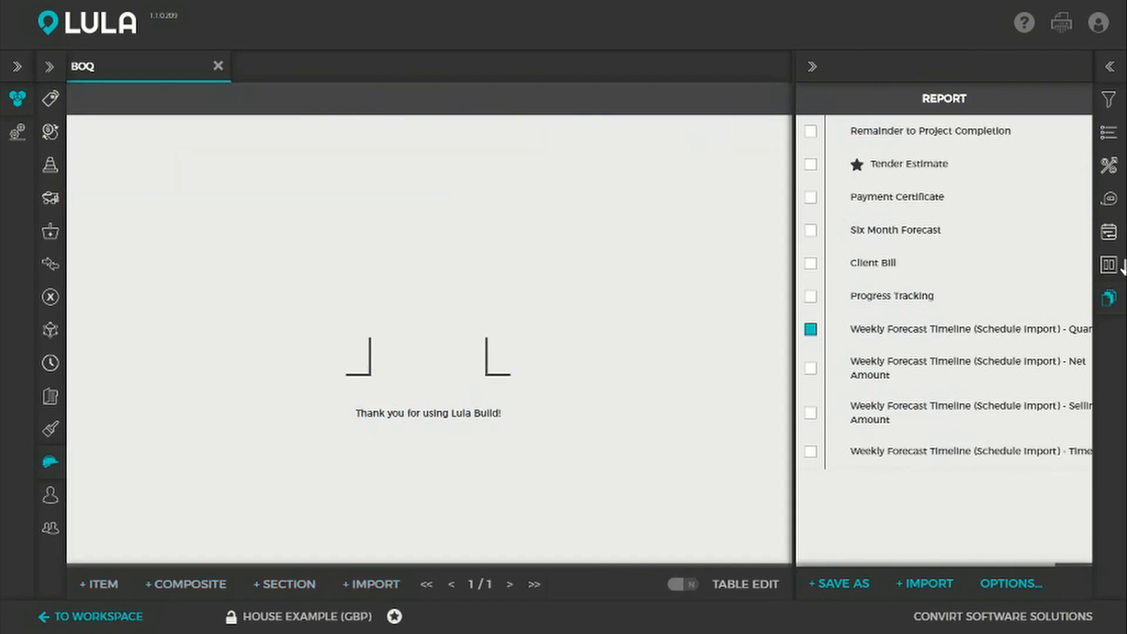
left_click(1111, 301)
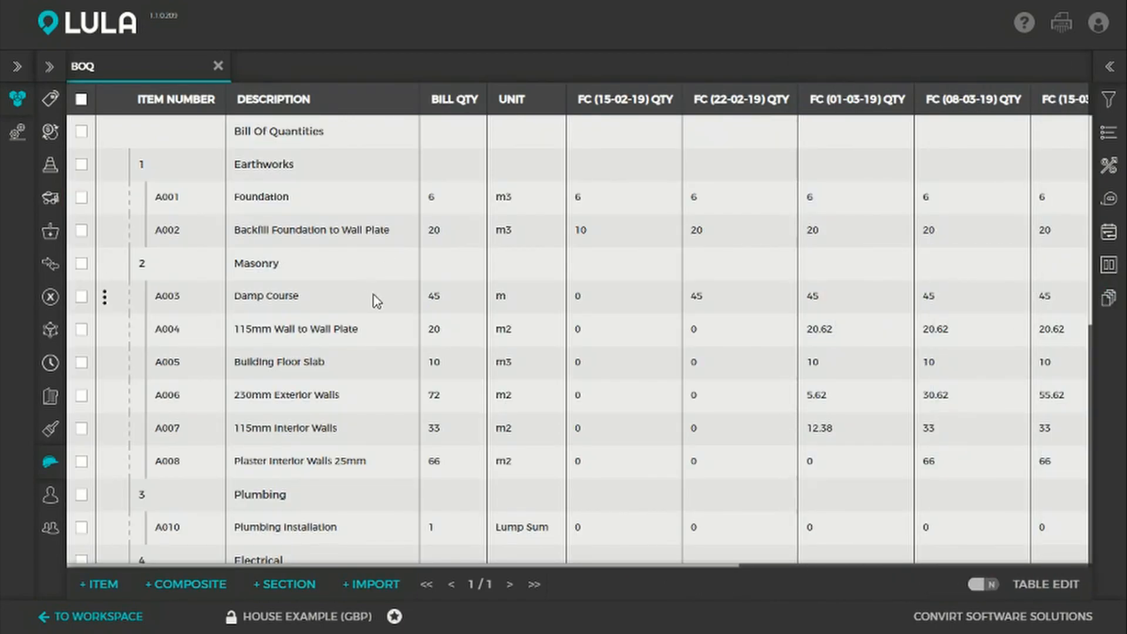
Step: Examine the weekly forecast quantities for Foundation and Backfill Foundation to Wall Plate, and across the remaining forecast dates
left_click(236, 203)
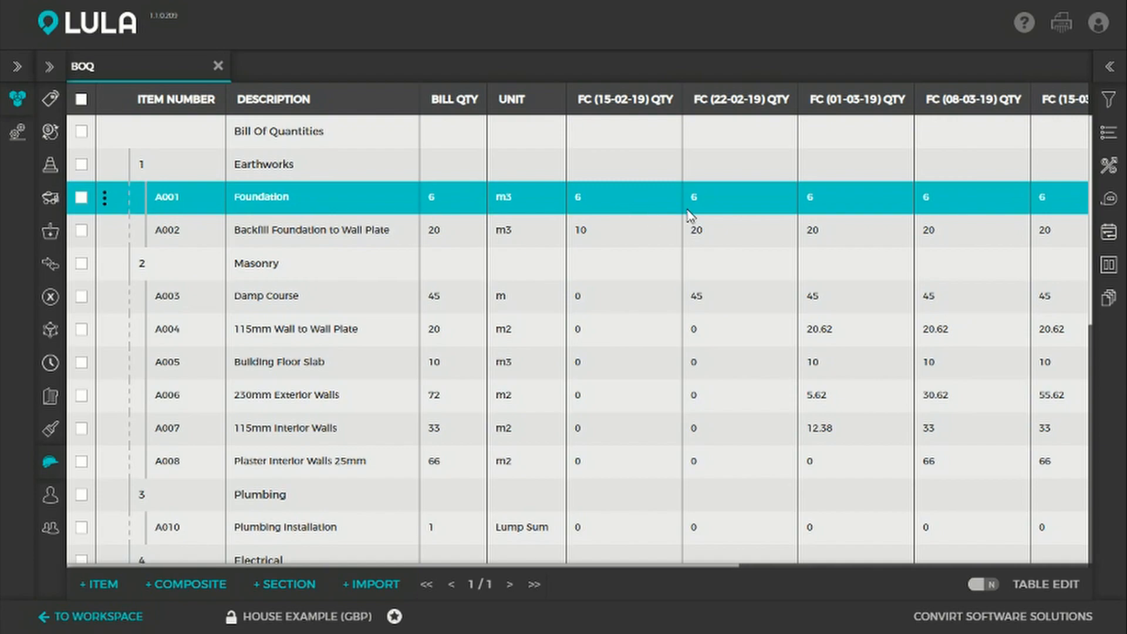
left_click(590, 231)
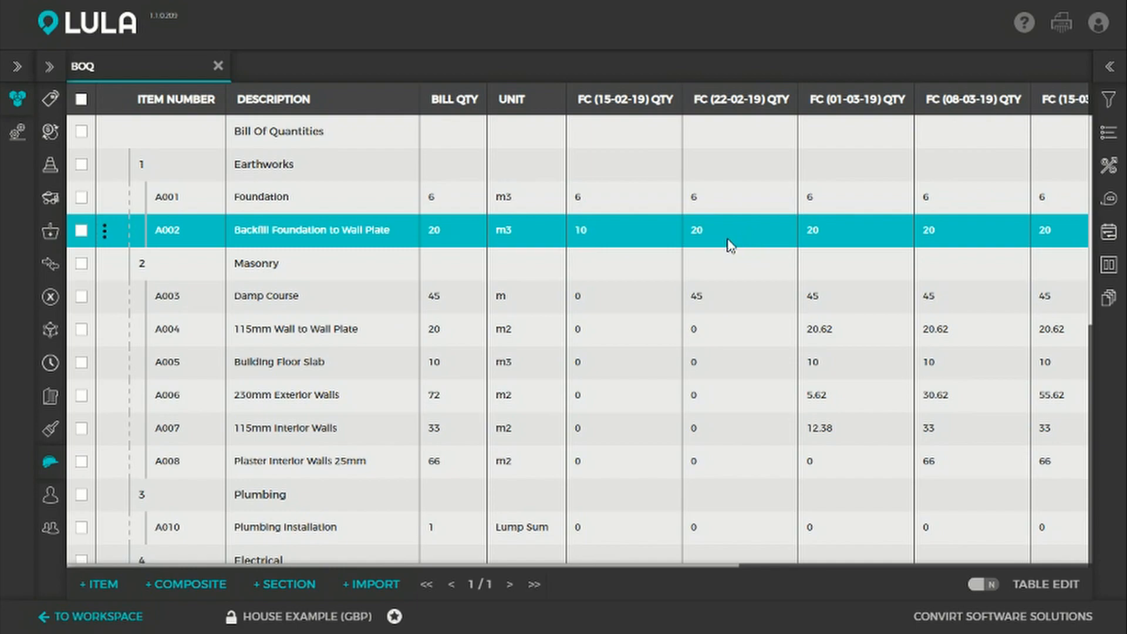
left_click_drag(323, 566, 741, 555)
left_click_drag(812, 551, 247, 511)
Step: Open the project's Resources, apply the Weekly Forecast Timeline (Schedule Import) - Quantity report and examine the Bricks forecast
left_click(50, 199)
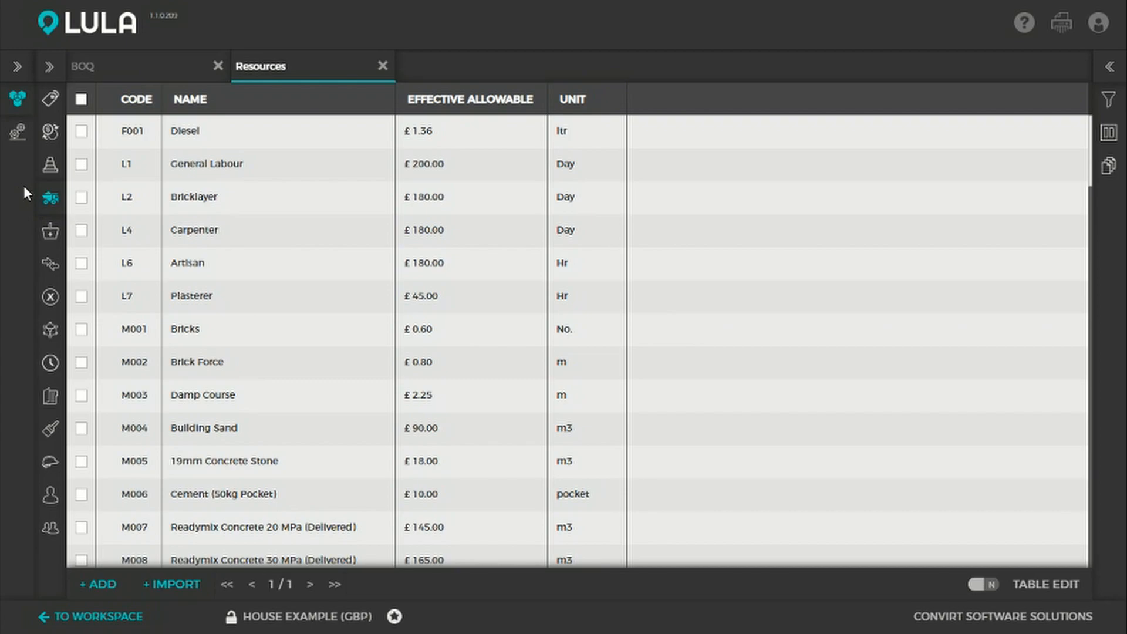
left_click(1109, 167)
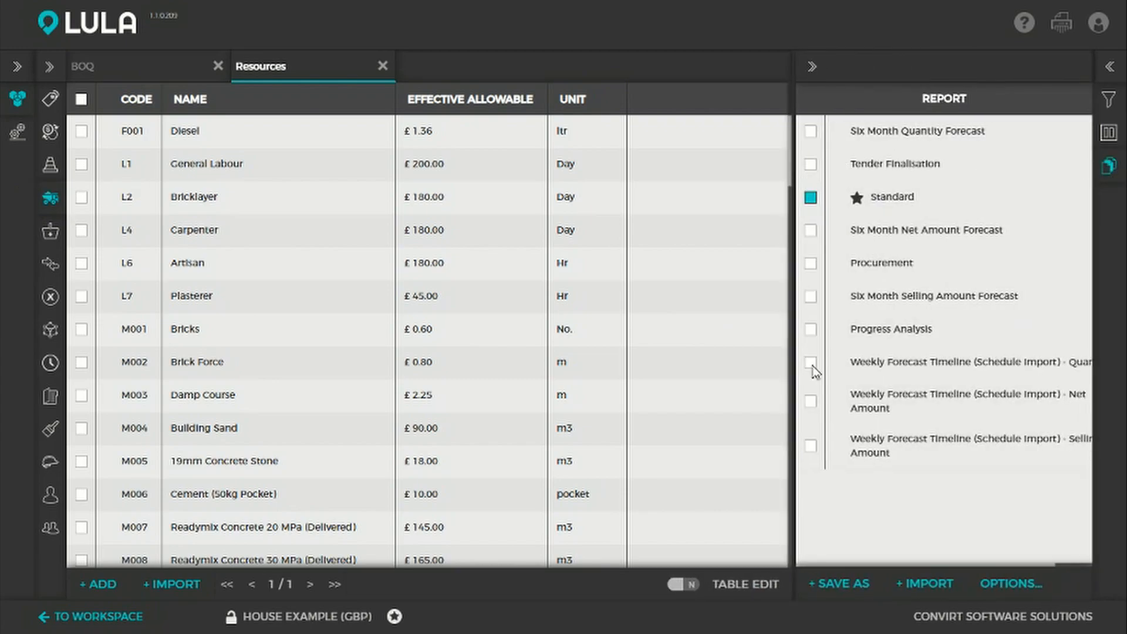
left_click_drag(792, 341, 722, 327)
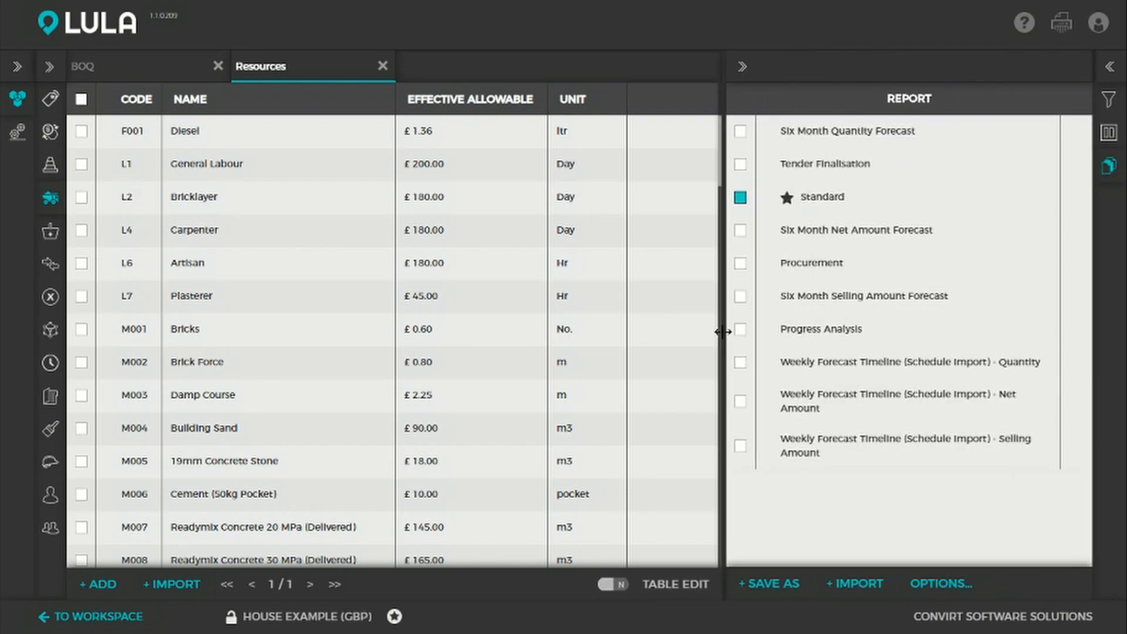
left_click(740, 362)
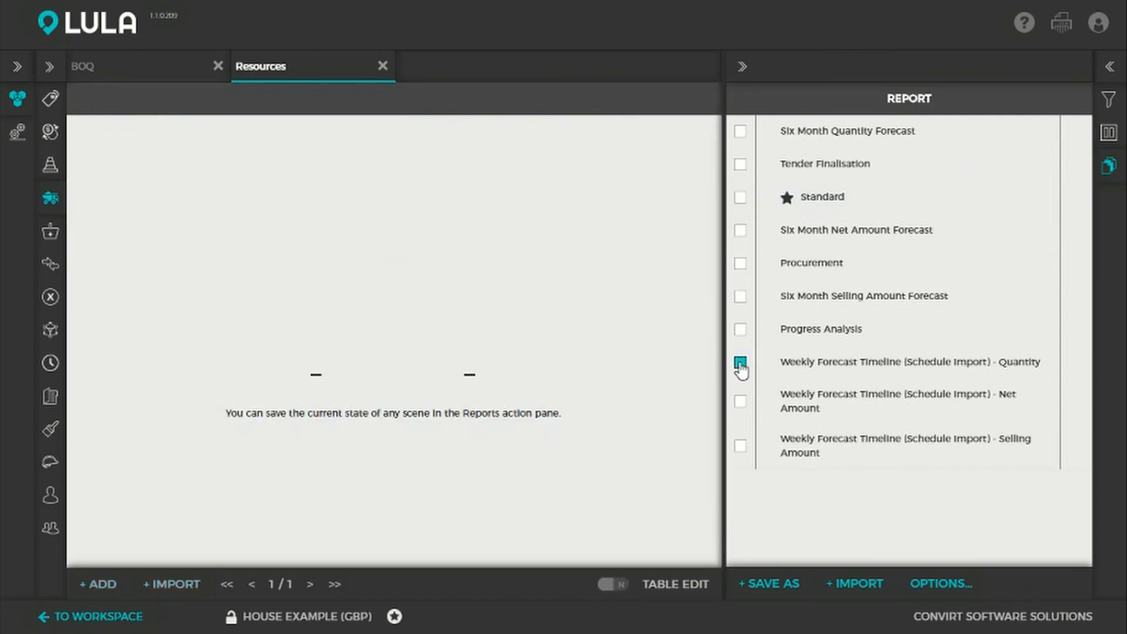
left_click(1108, 166)
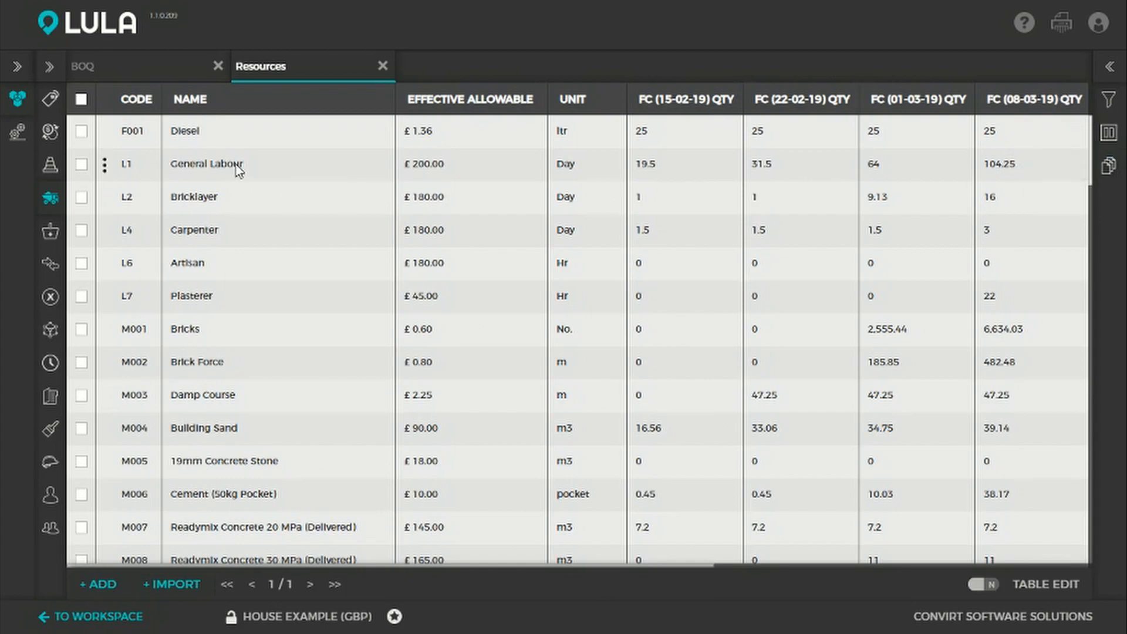
left_click(234, 337)
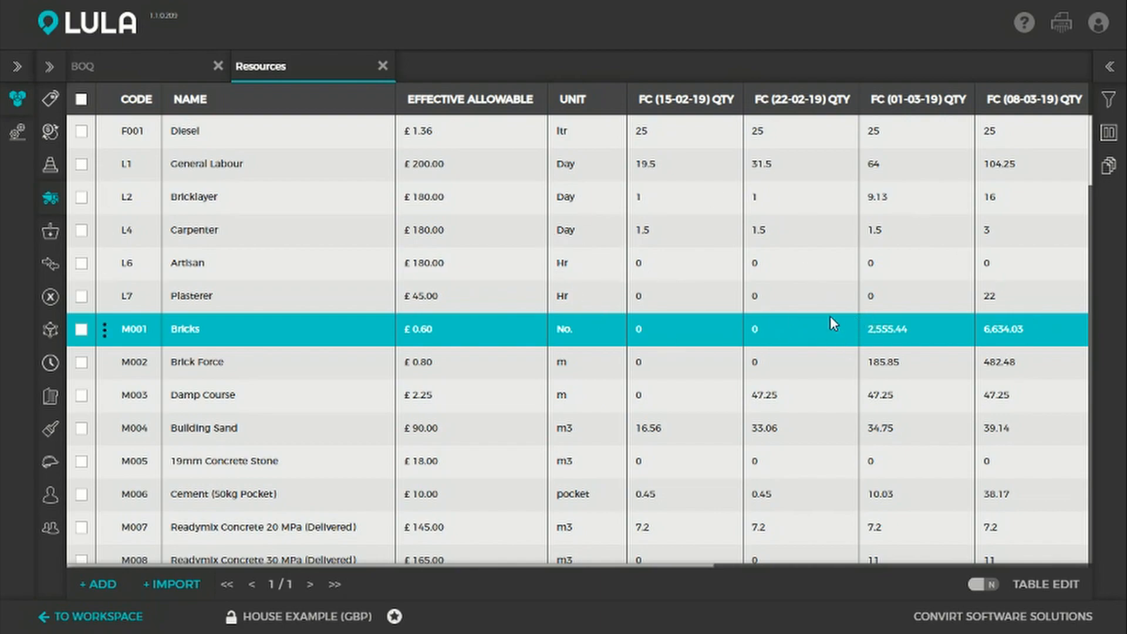
Step: Switch the Resources table to the Weekly Forecast Timeline (Schedule Import) - Net Amount report
left_click(1108, 166)
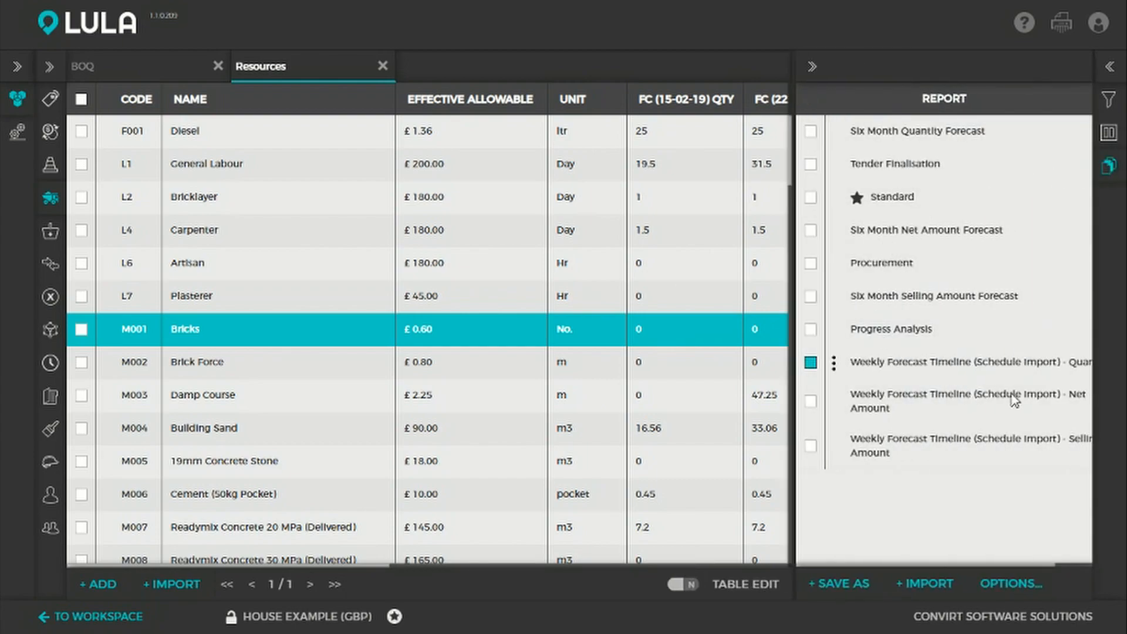
left_click(952, 401)
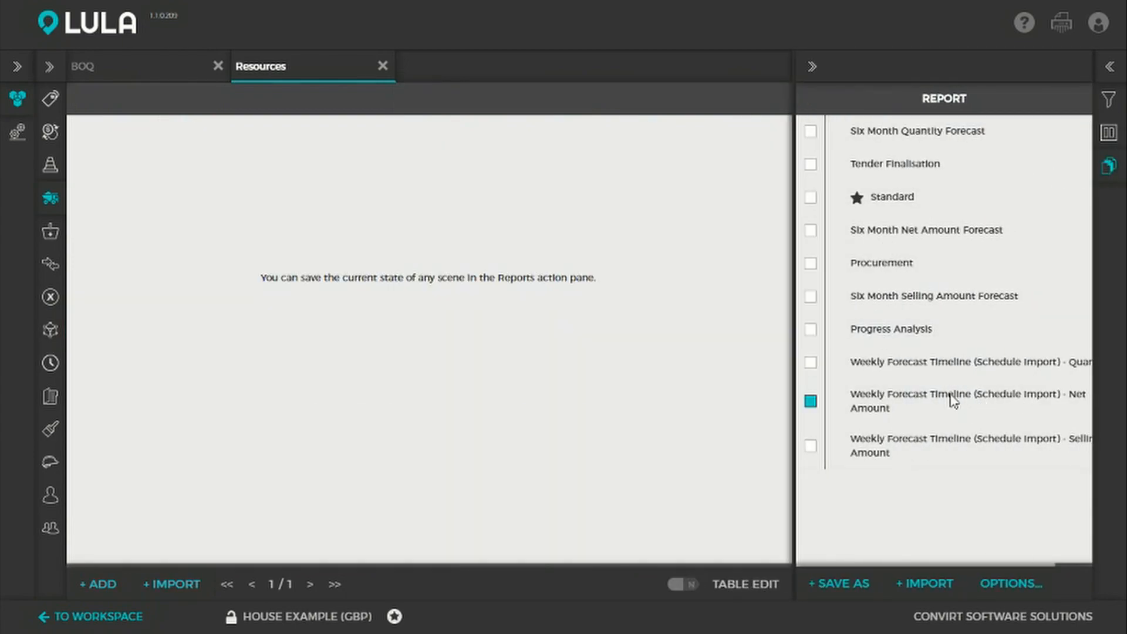
left_click(1108, 167)
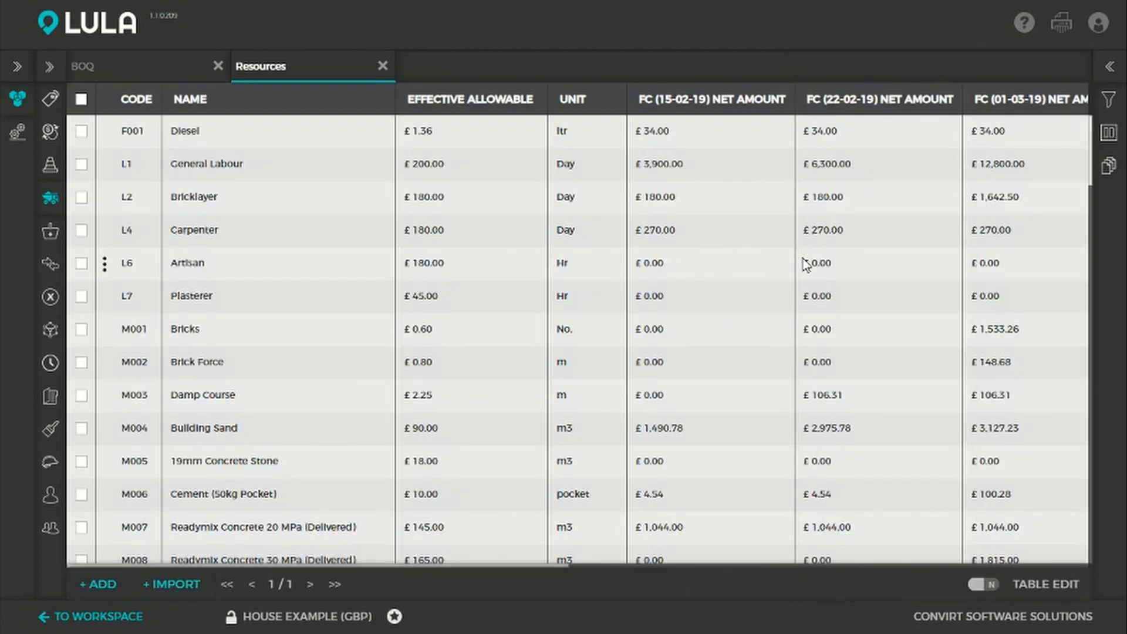